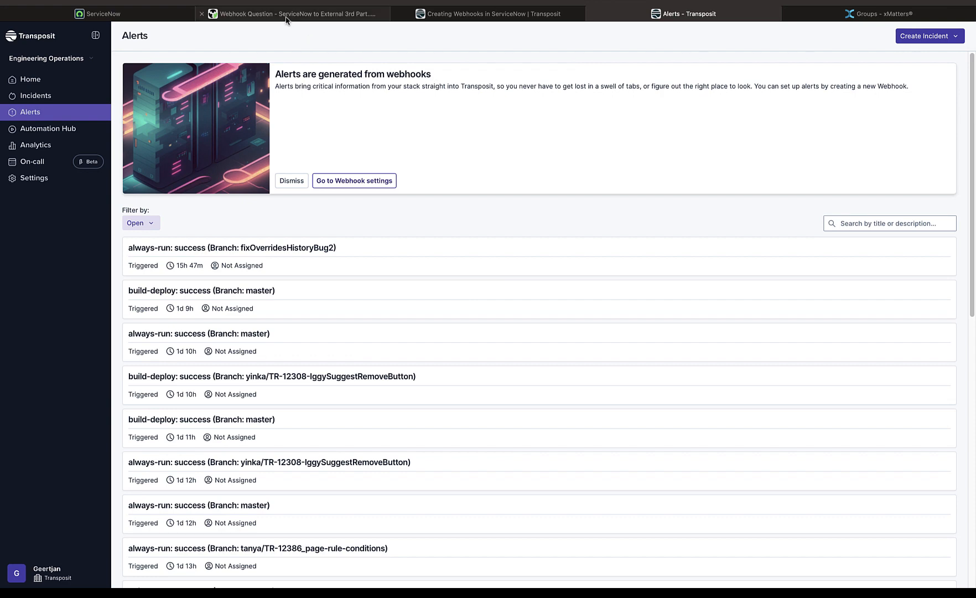
# Review the forum question on ServiceNow webhooks to third parties and the Transposit blog's setup instructions for creating them
pyautogui.click(286, 17)
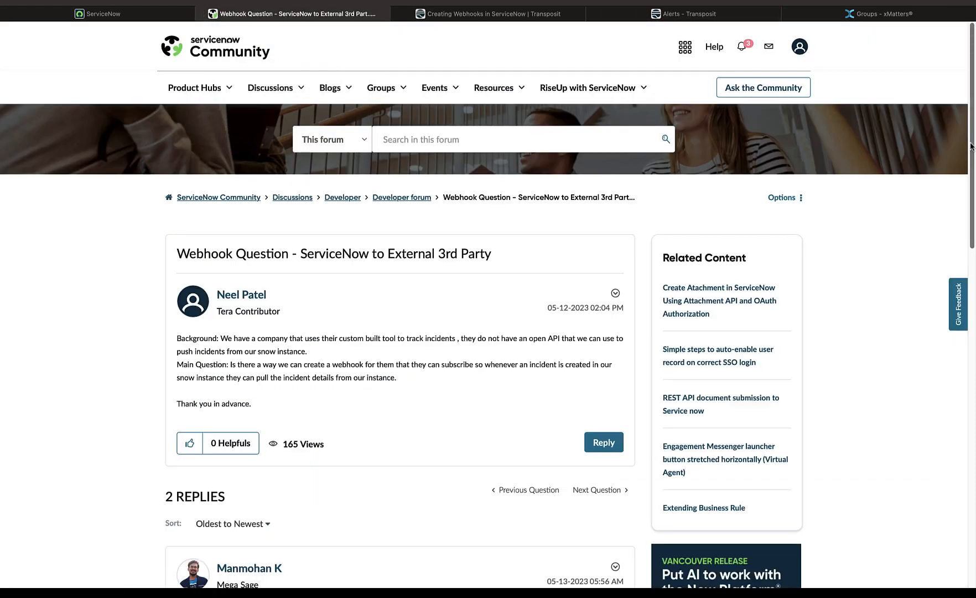
pyautogui.moveTo(971, 147); pyautogui.dragTo(975, 315)
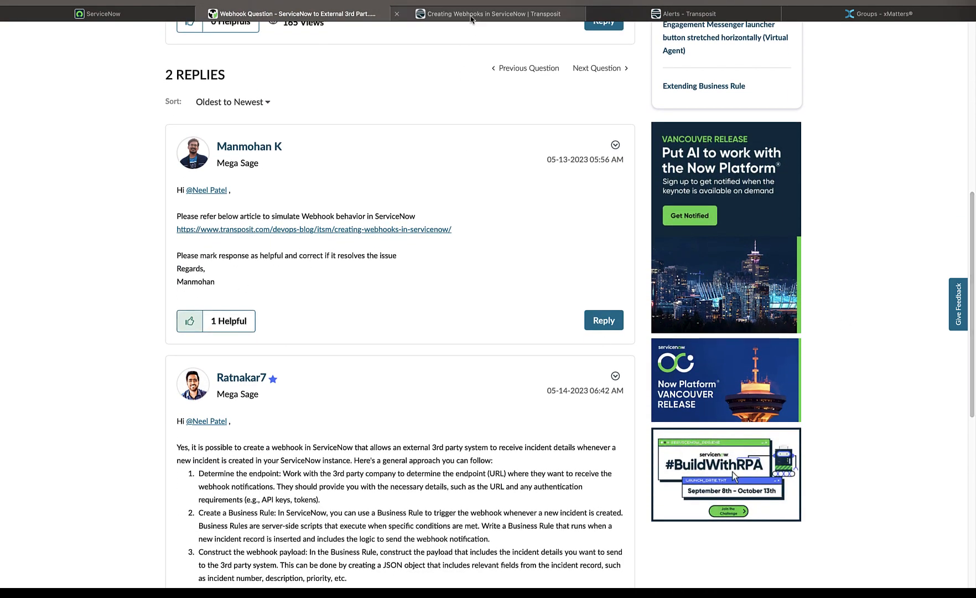
pyautogui.click(471, 16)
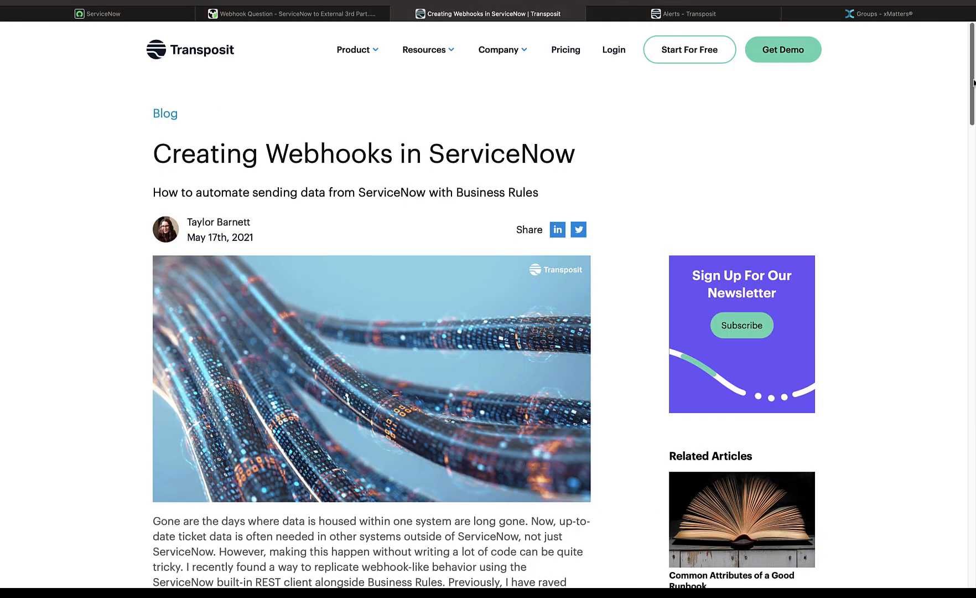
pyautogui.moveTo(973, 82); pyautogui.dragTo(974, 262)
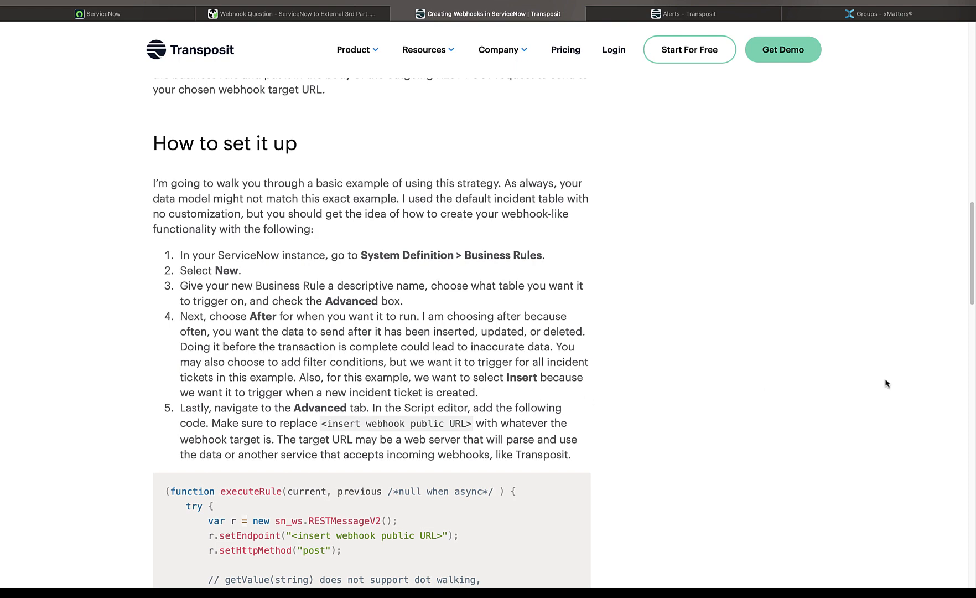
# Copy the complete executeRule script from the Transposit blog article's code block
pyautogui.click(972, 301)
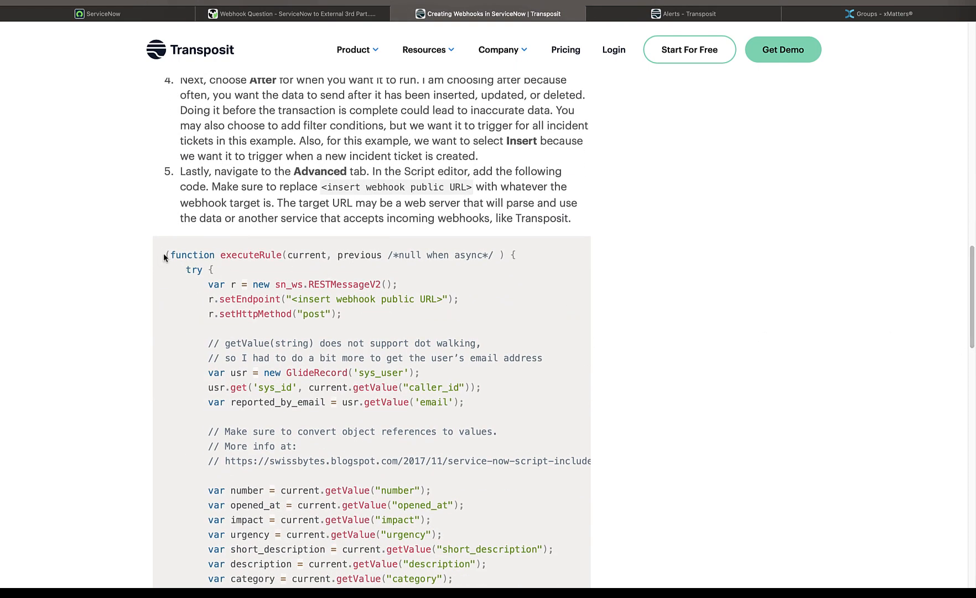
pyautogui.moveTo(164, 255); pyautogui.dragTo(271, 563)
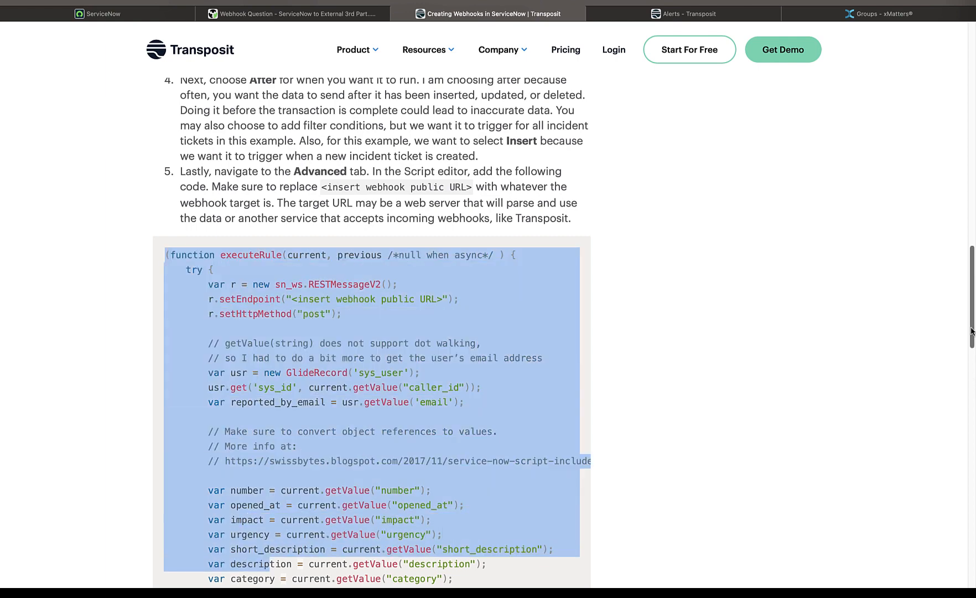
pyautogui.moveTo(972, 332); pyautogui.dragTo(973, 455)
pyautogui.keyDown('shift'); pyautogui.click(295, 409); pyautogui.keyUp('shift')
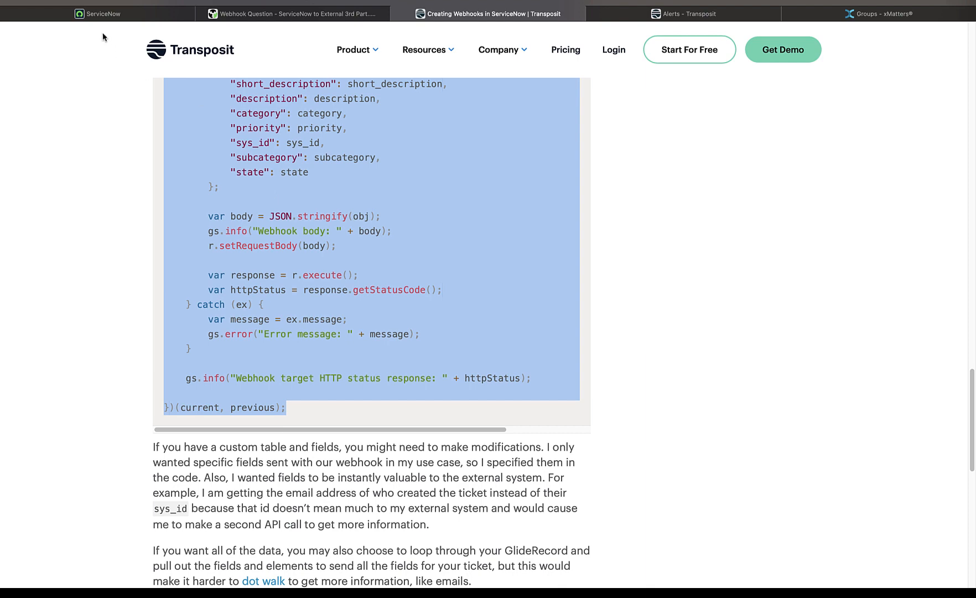
# Switch to ServiceNow, find the Business Rules under Activity Subscriptions administration, and start a new business rule record
pyautogui.click(100, 17)
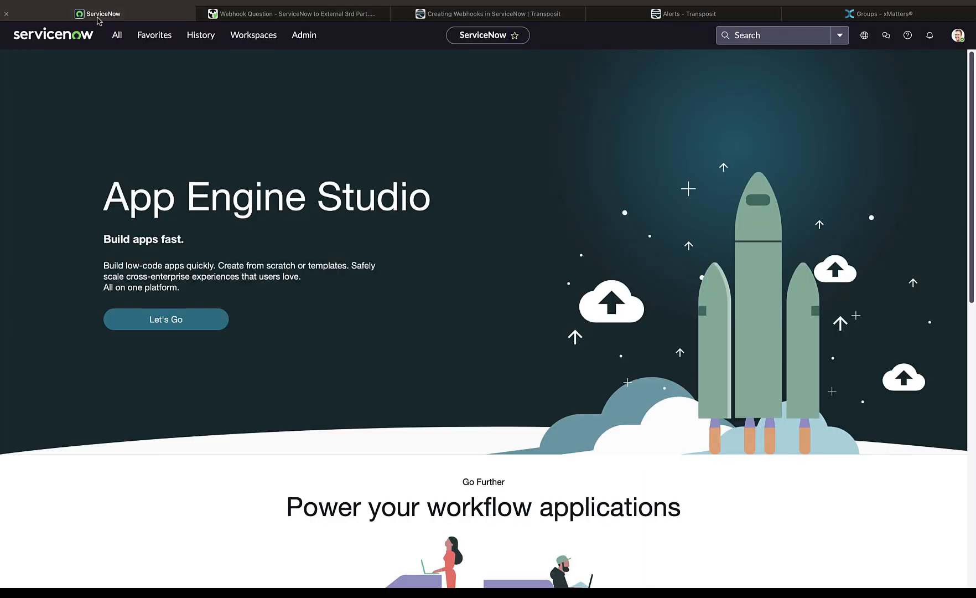
pyautogui.click(120, 36)
pyautogui.write('business')
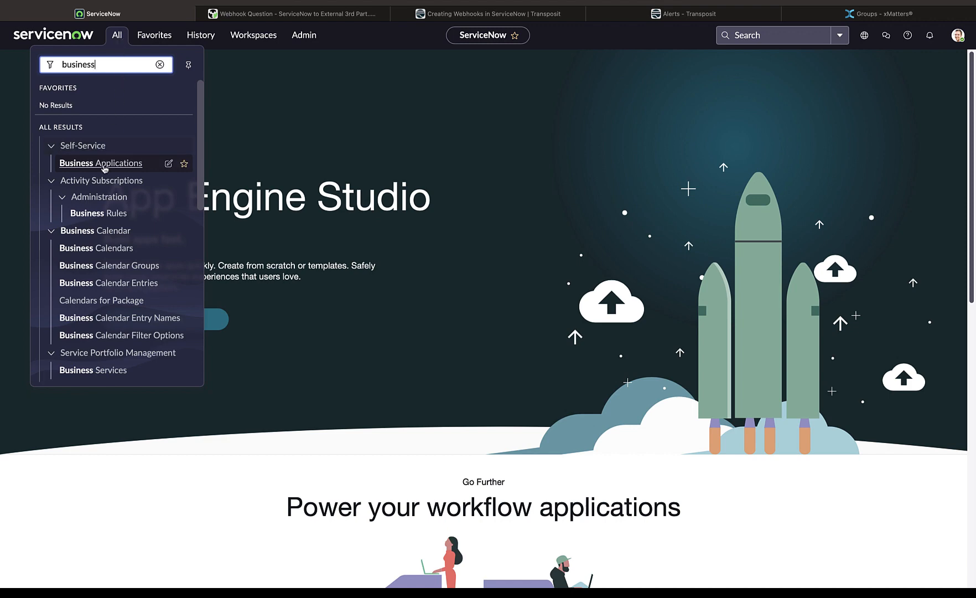
pyautogui.click(97, 214)
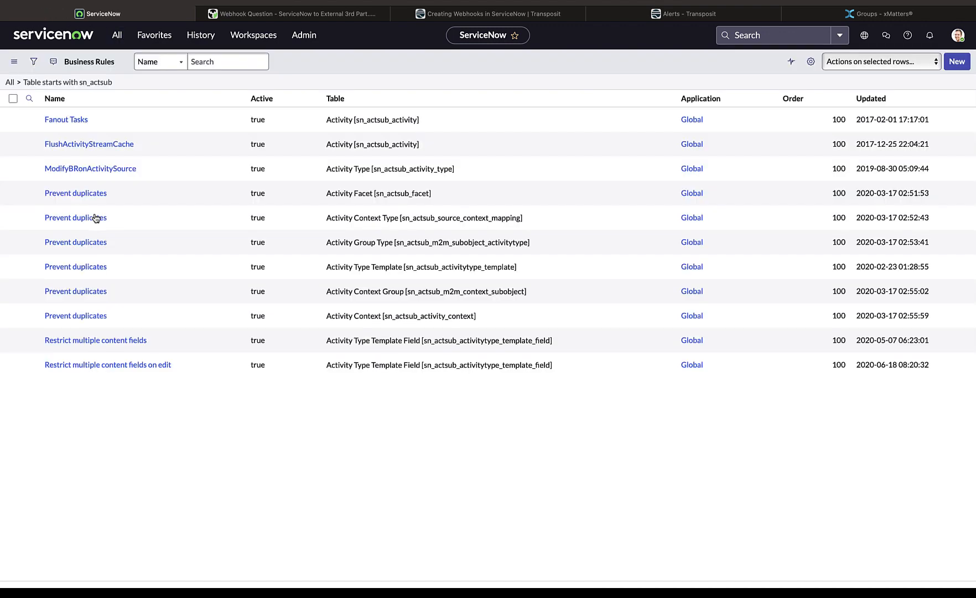
pyautogui.click(954, 65)
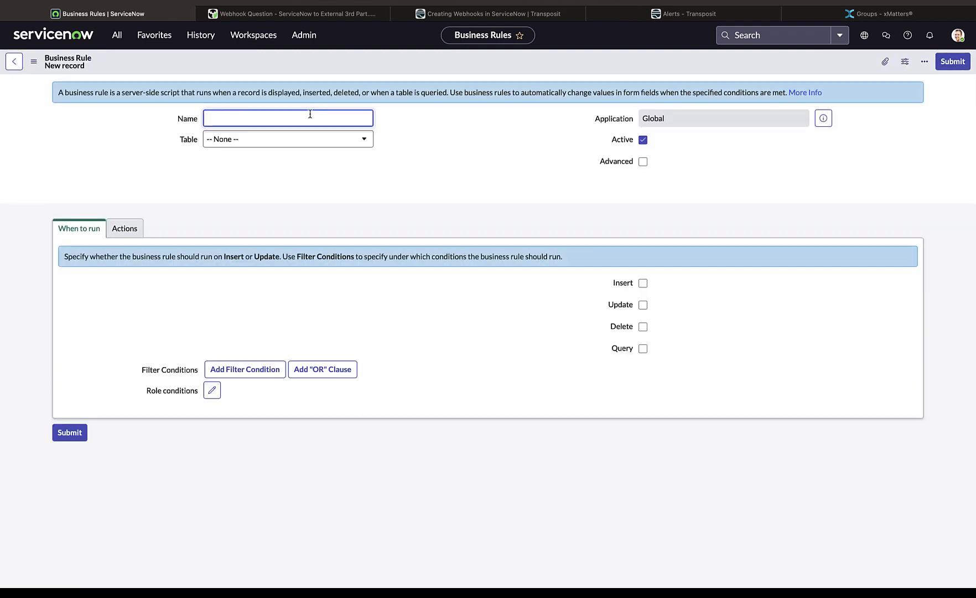
# Name the business rule Transposit and set its table to Incident [incident]
pyautogui.write('Transposit')
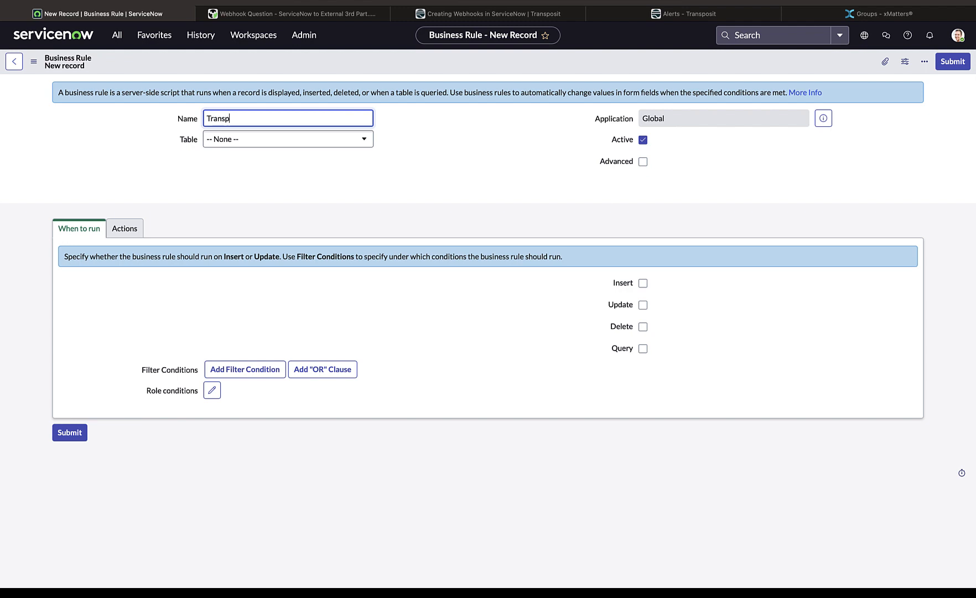
pyautogui.click(306, 143)
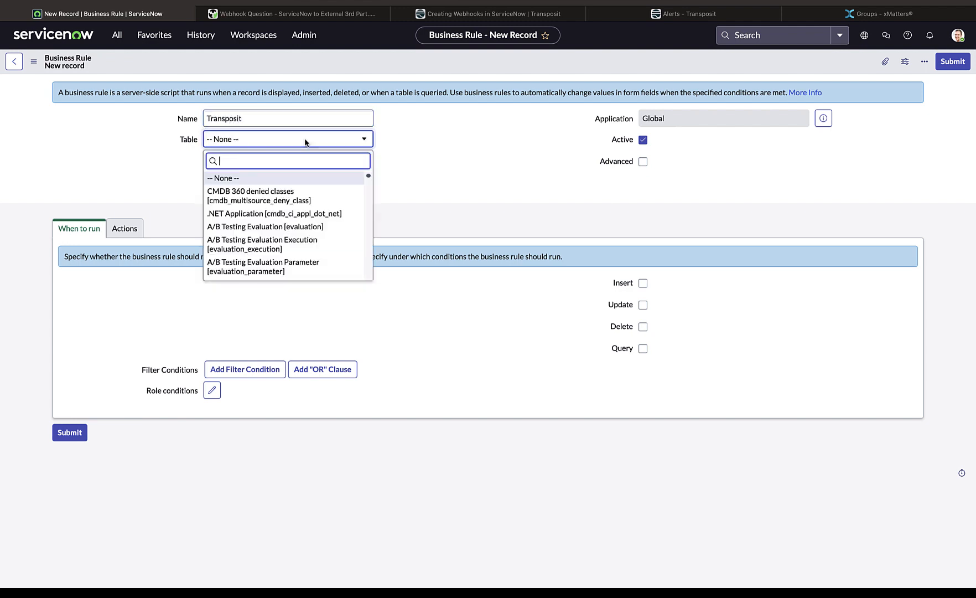
pyautogui.write('Incident')
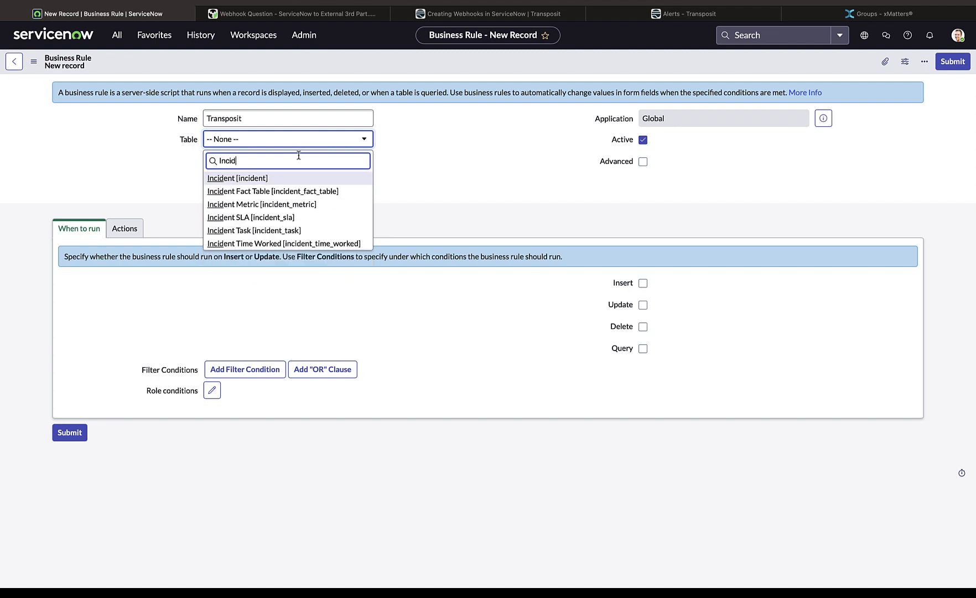
pyautogui.click(263, 181)
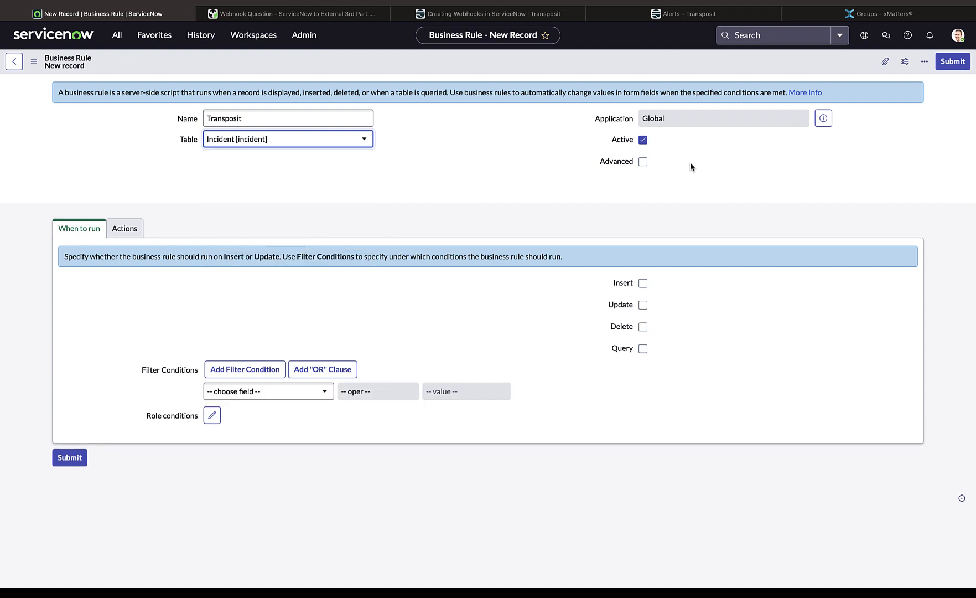
# Enable the advanced options for the business rule and set it to run after Insert
pyautogui.click(645, 162)
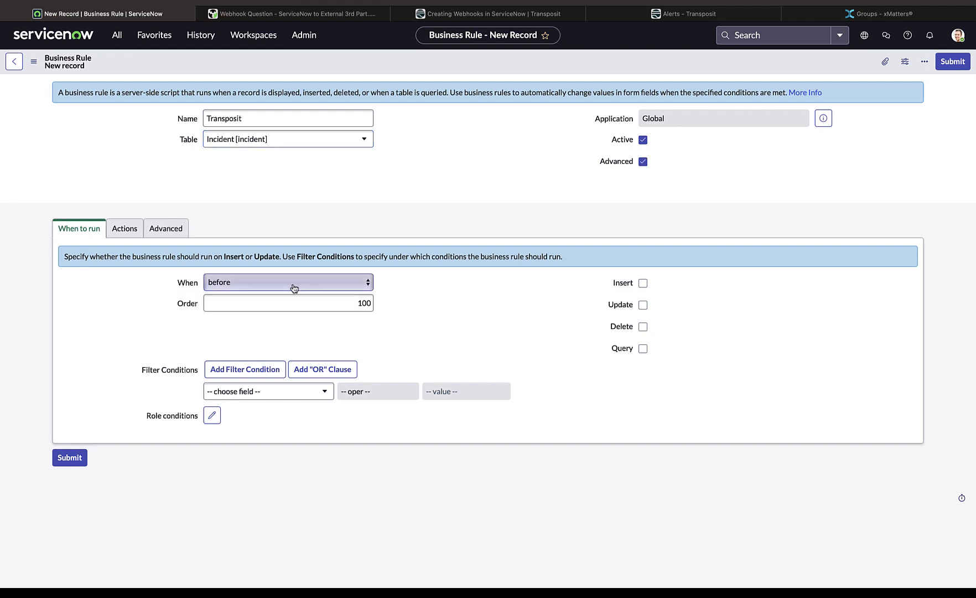
pyautogui.click(293, 286)
pyautogui.click(294, 292)
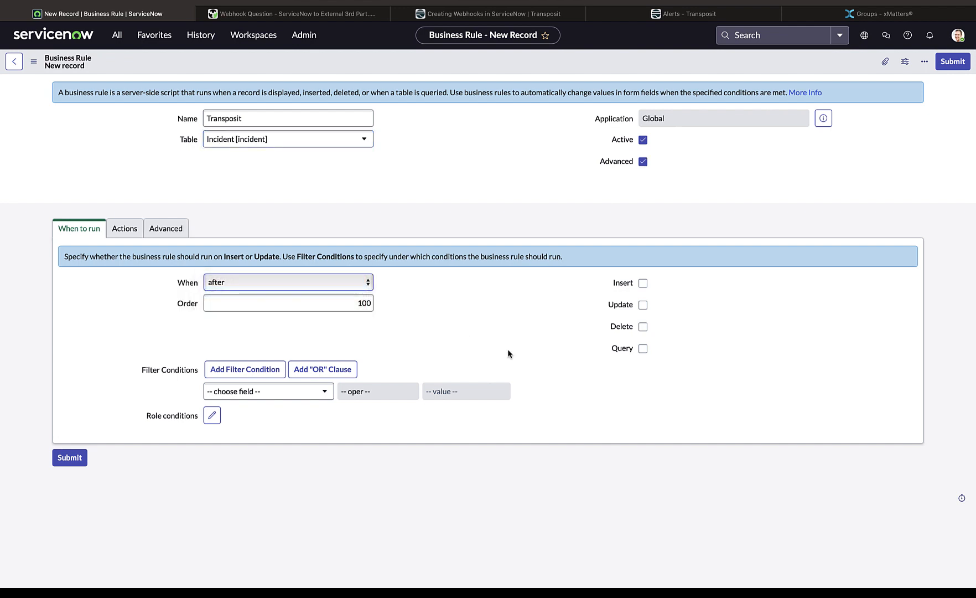
pyautogui.click(643, 283)
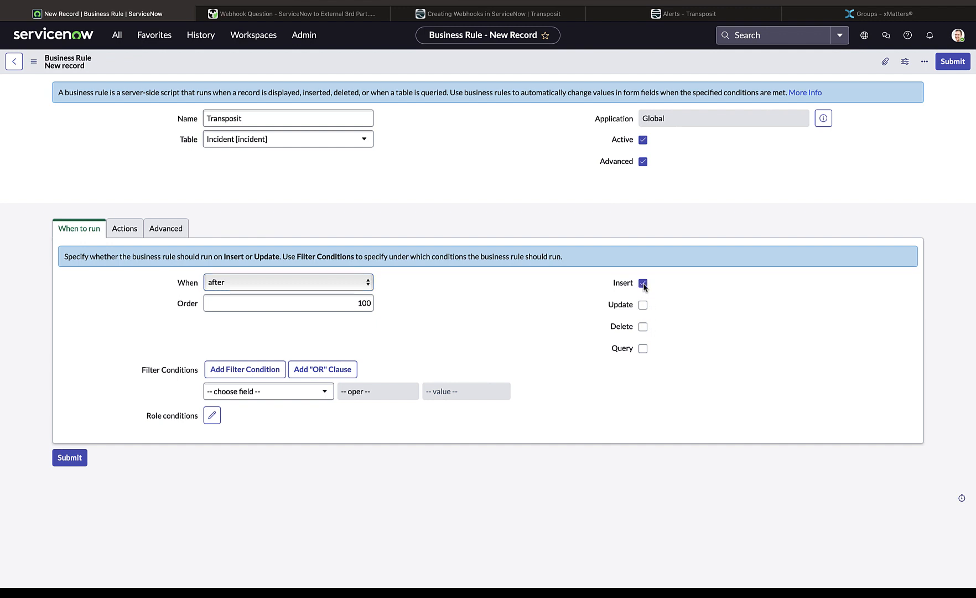
# Replace the business rule's default script with the copied webhook code and select the placeholder URL in the setEndpoint line
pyautogui.click(175, 233)
pyautogui.click(311, 318)
pyautogui.hotkey('ctrl', 'a')
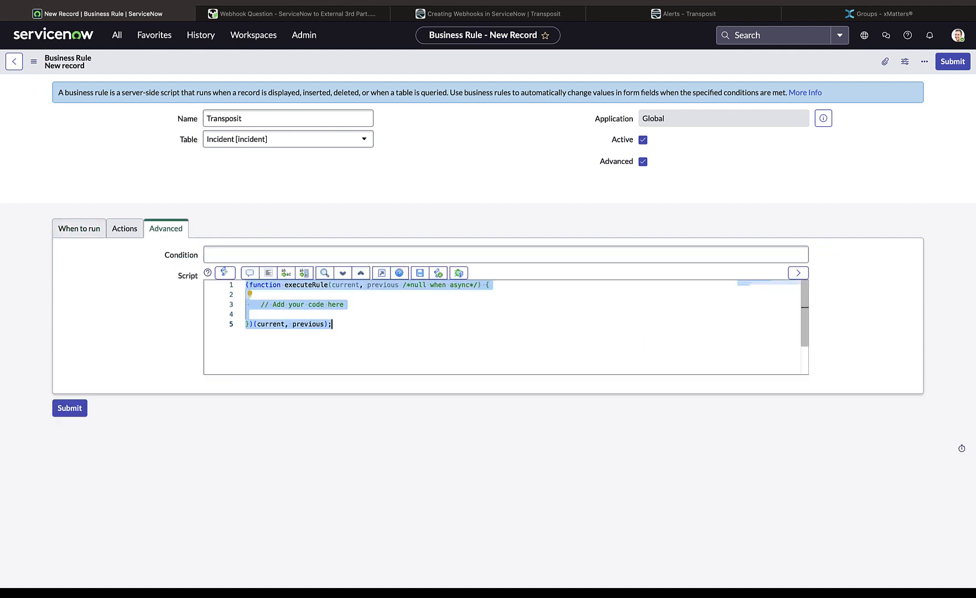
pyautogui.hotkey('ctrl', 'v')
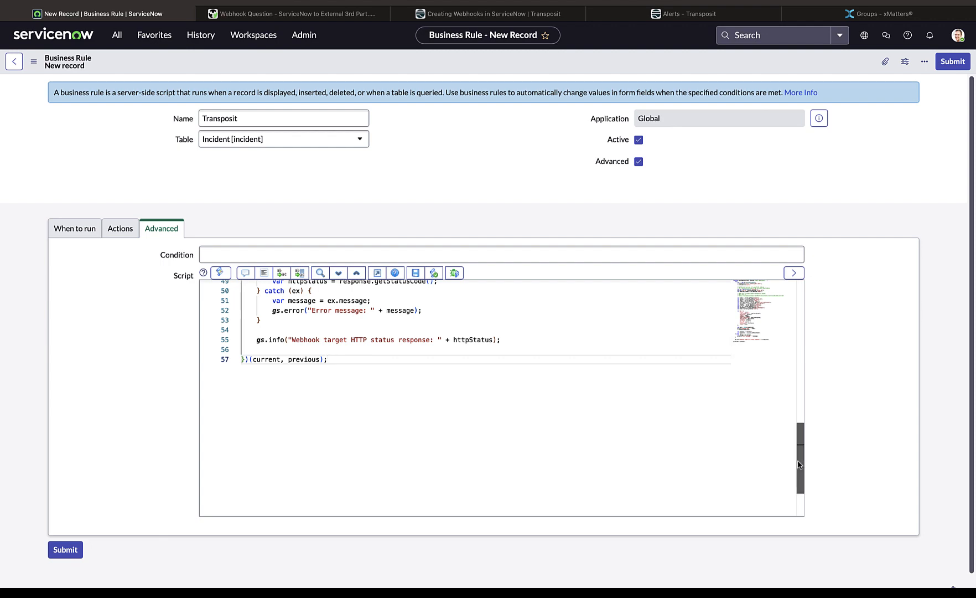
pyautogui.moveTo(801, 438); pyautogui.dragTo(811, 295)
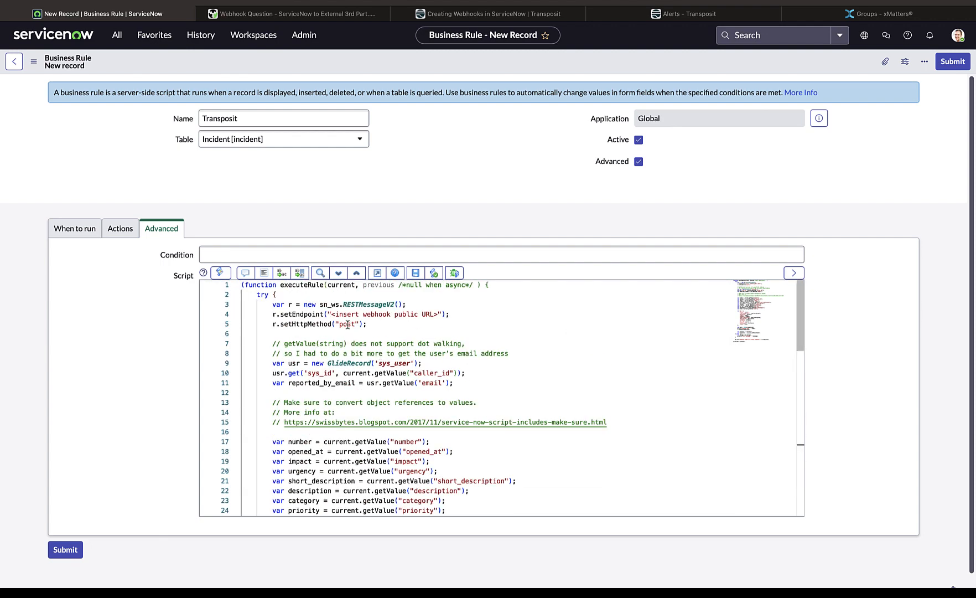
pyautogui.click(447, 316)
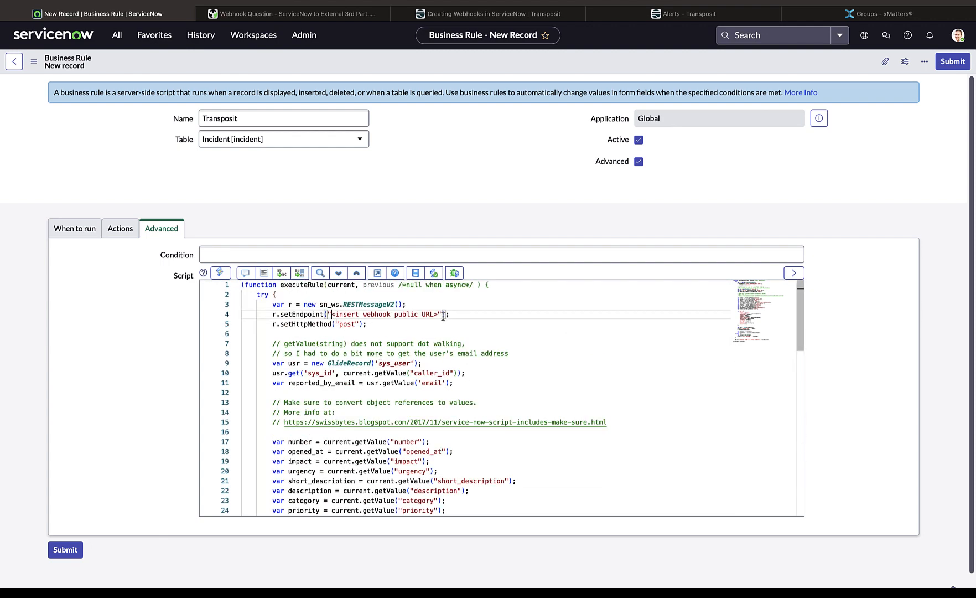
pyautogui.moveTo(440, 316); pyautogui.dragTo(331, 314)
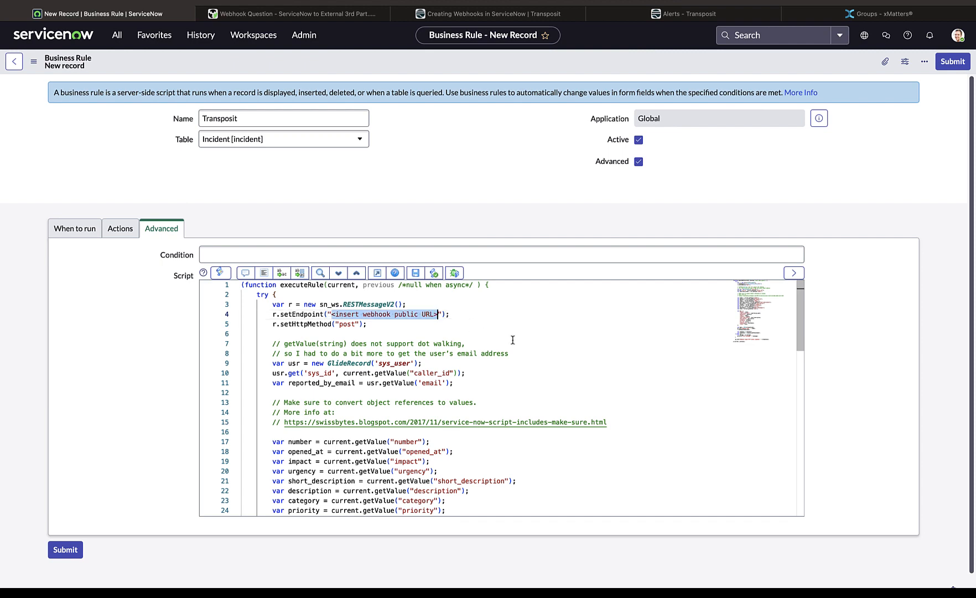
# Switch to Transposit and register a new webhook named ServiceNow Incident Webhook in the project settings
pyautogui.click(715, 19)
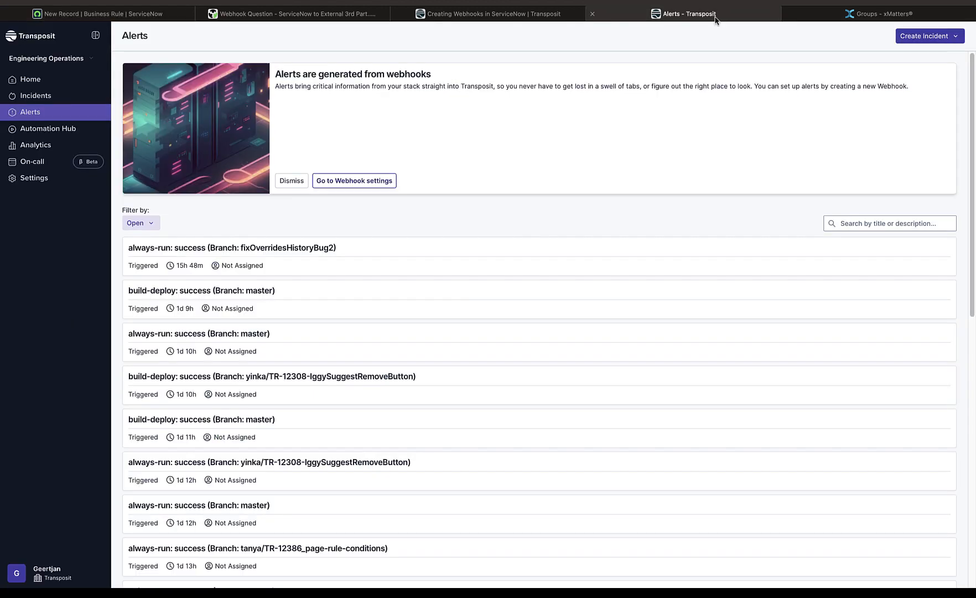
pyautogui.click(34, 179)
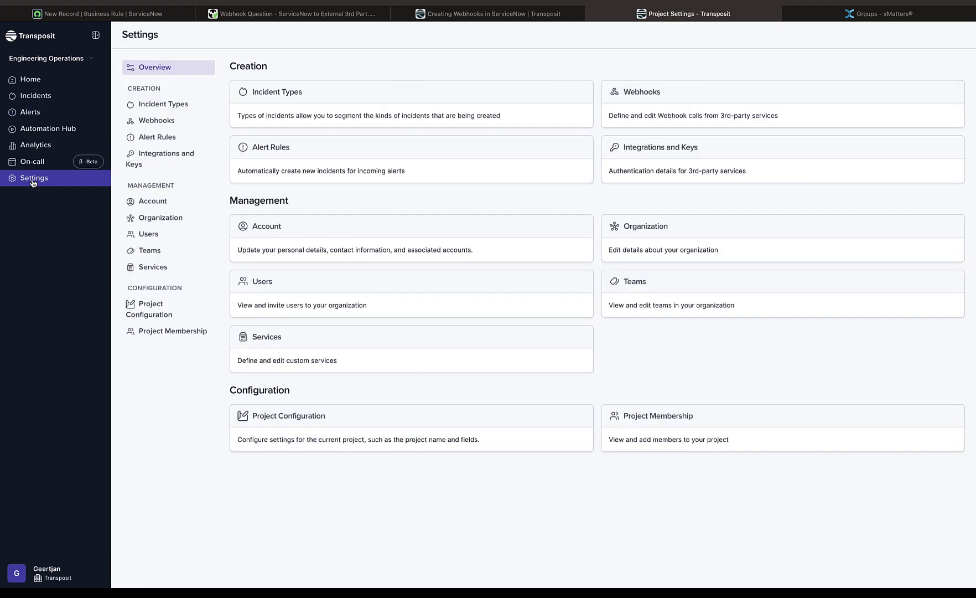
pyautogui.click(145, 128)
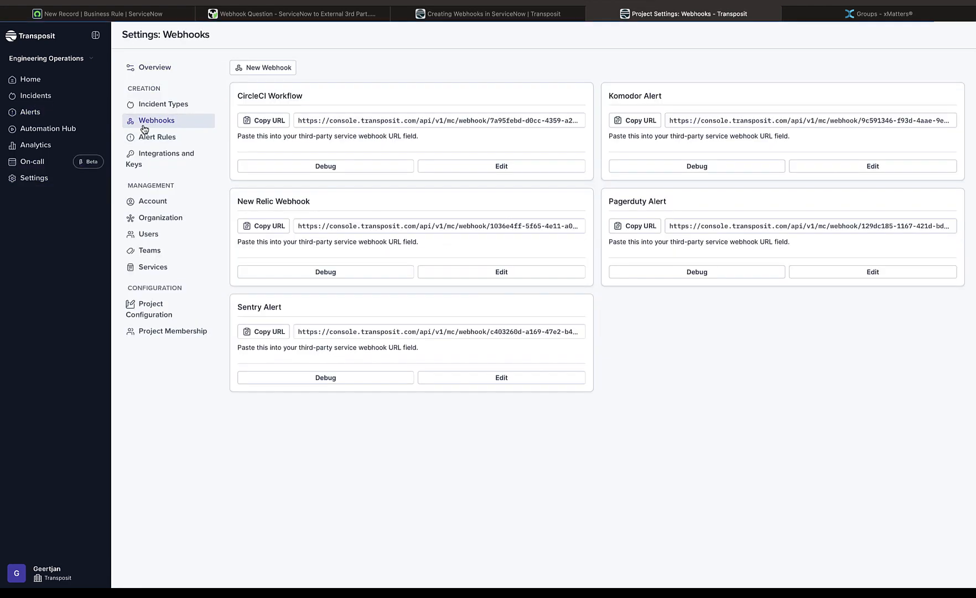
pyautogui.click(249, 67)
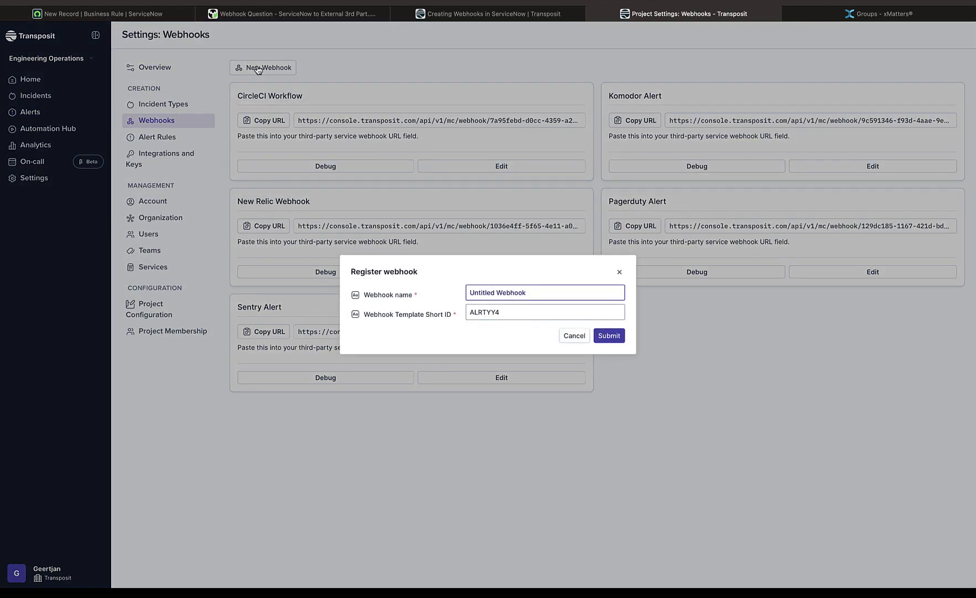
pyautogui.doubleClick(480, 293)
pyautogui.write('ServiceNow Incident')
pyautogui.click(612, 340)
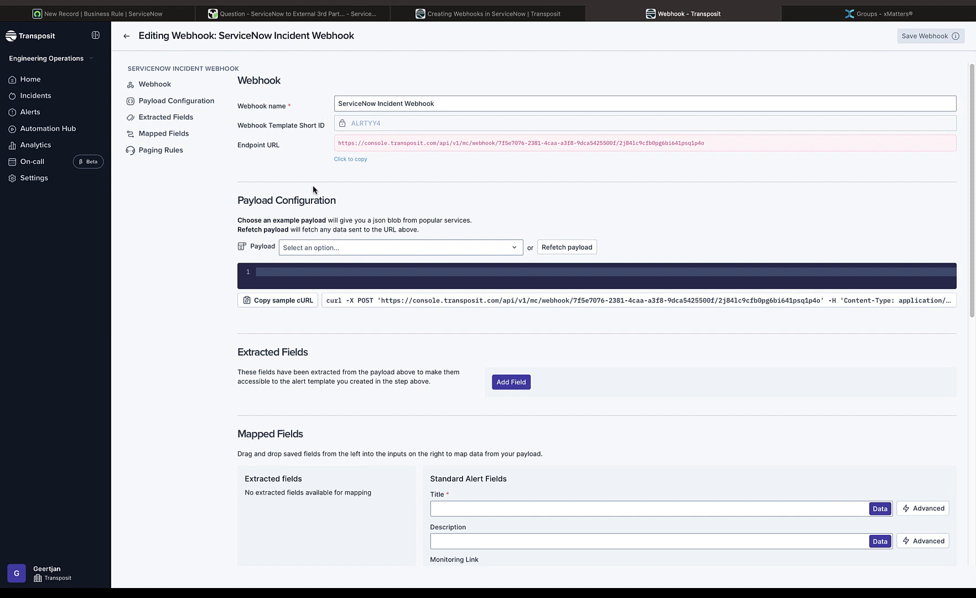
# Copy the new webhook's endpoint URL into the ServiceNow script in place of the setEndpoint placeholder, and submit the business rule
pyautogui.click(346, 160)
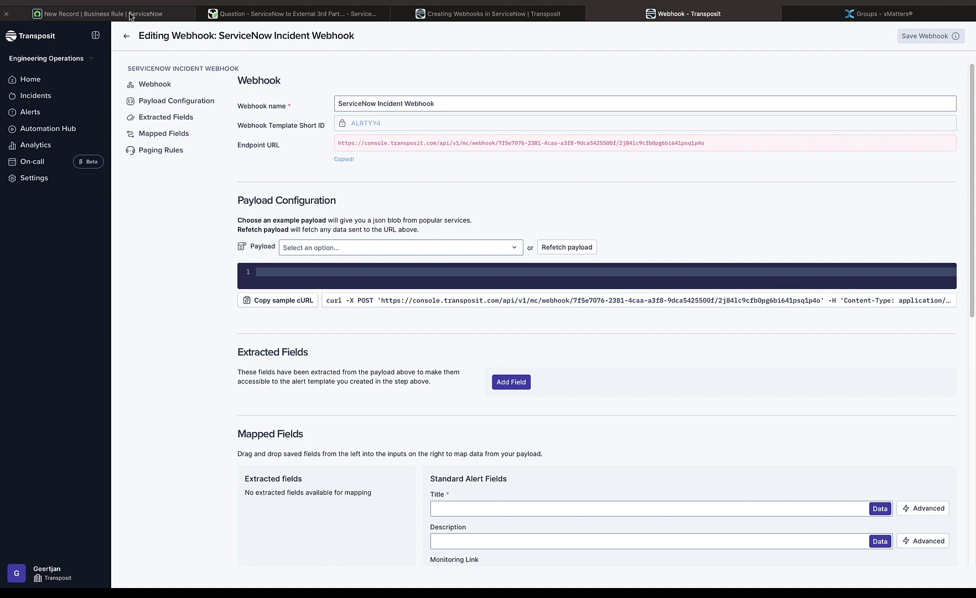
pyautogui.click(130, 15)
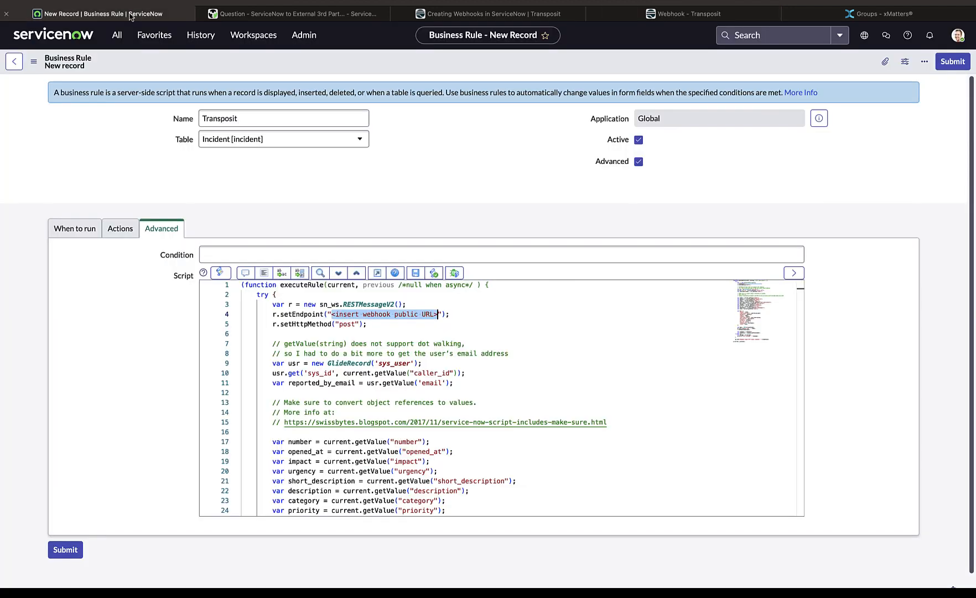
pyautogui.click(330, 315)
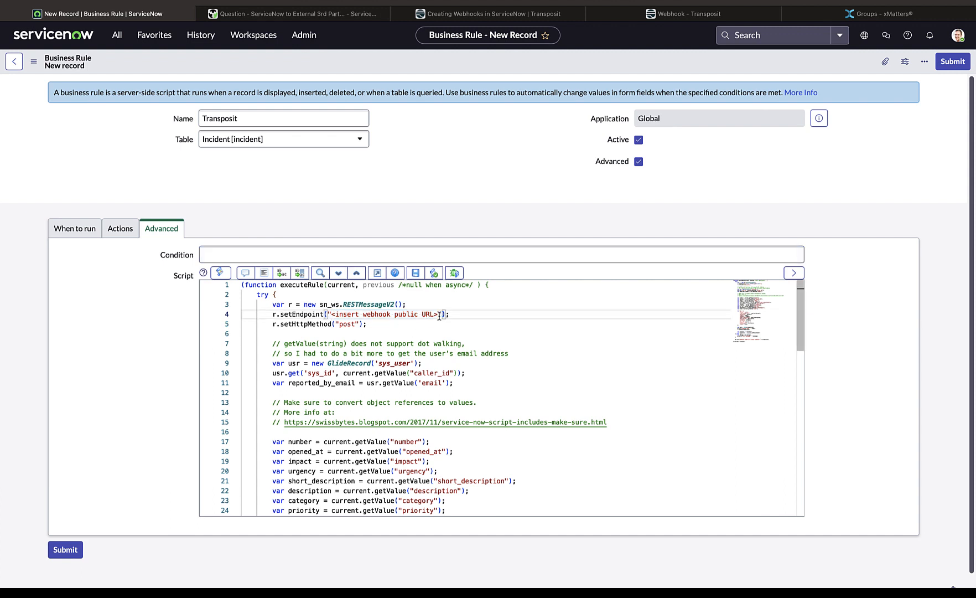
pyautogui.keyDown('shift'); pyautogui.click(439, 316); pyautogui.keyUp('shift')
pyautogui.hotkey('ctrl', 'v')
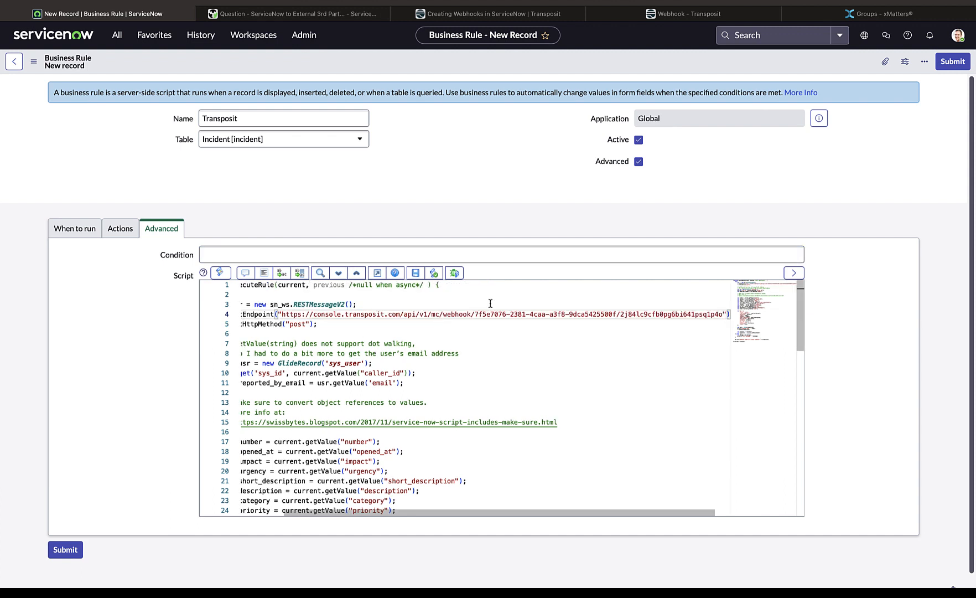
pyautogui.click(955, 66)
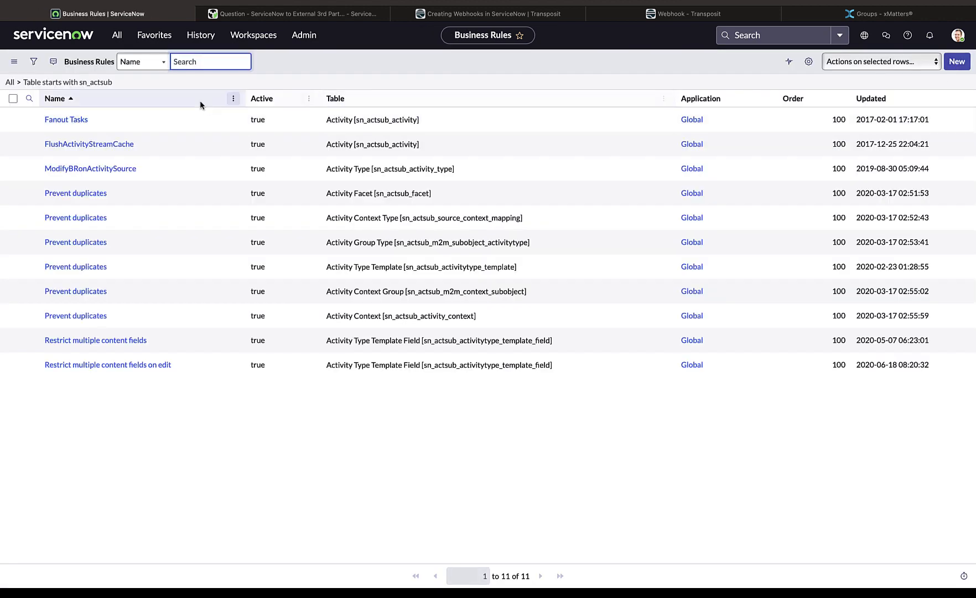
# Find the Self-Service incidents list by filtering the navigator for incident, and start a new incident record
pyautogui.click(118, 36)
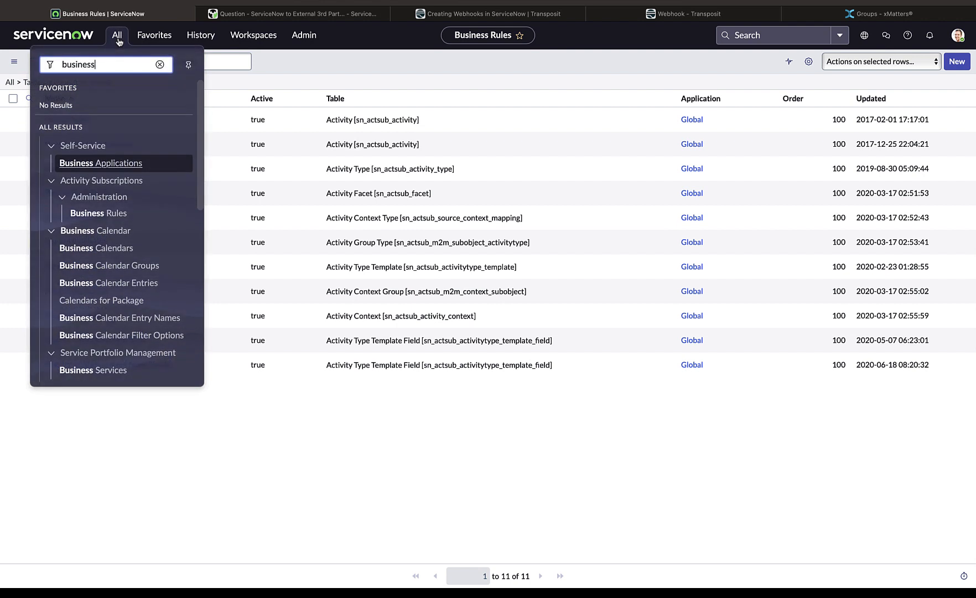
pyautogui.write('in')
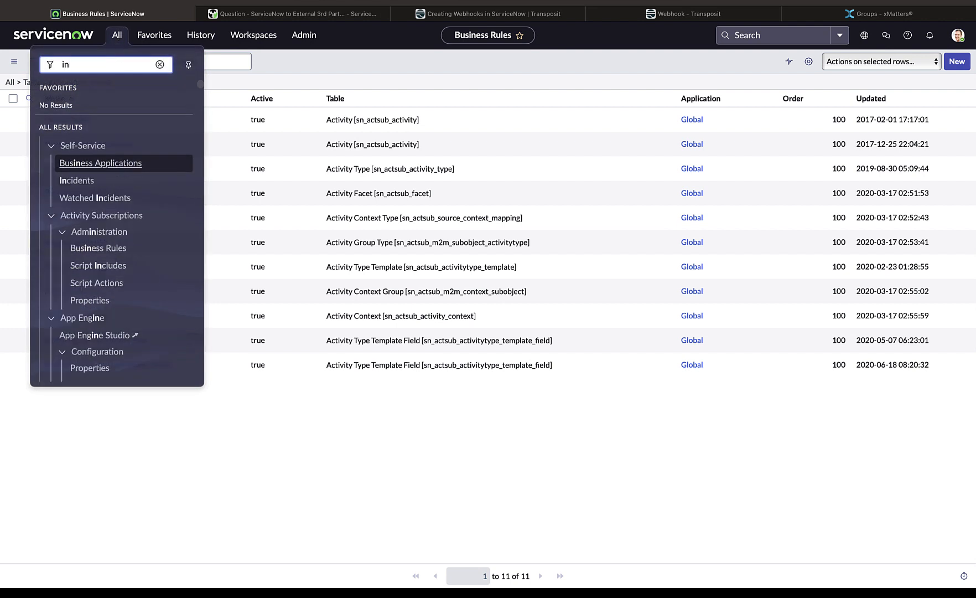
pyautogui.write('cident')
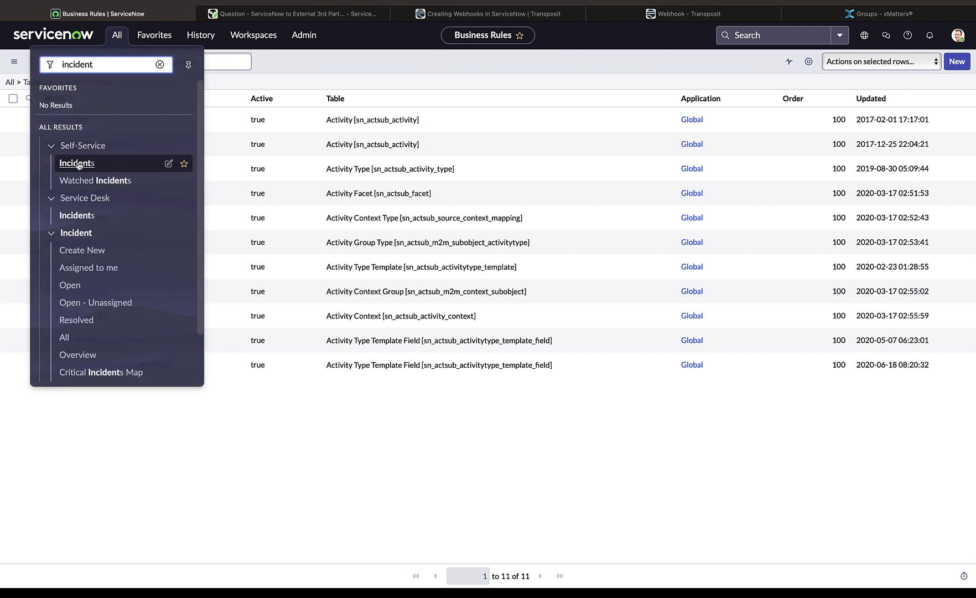
pyautogui.click(78, 164)
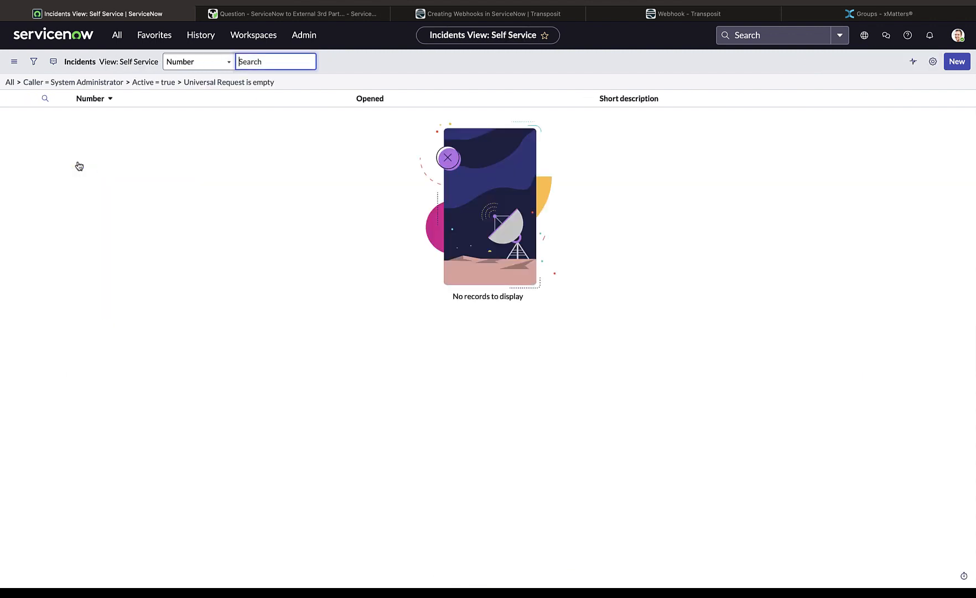
pyautogui.click(956, 62)
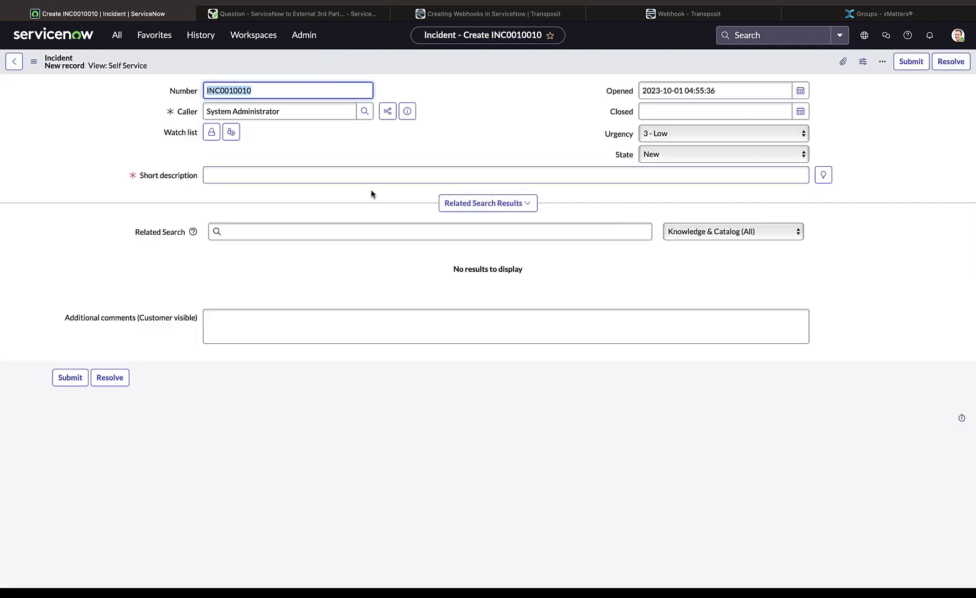
# Enter the short description "hello Transposit from ServiceNow!", set the urgency to 2 - Medium, and submit the incident
pyautogui.click(365, 176)
pyautogui.write('hell')
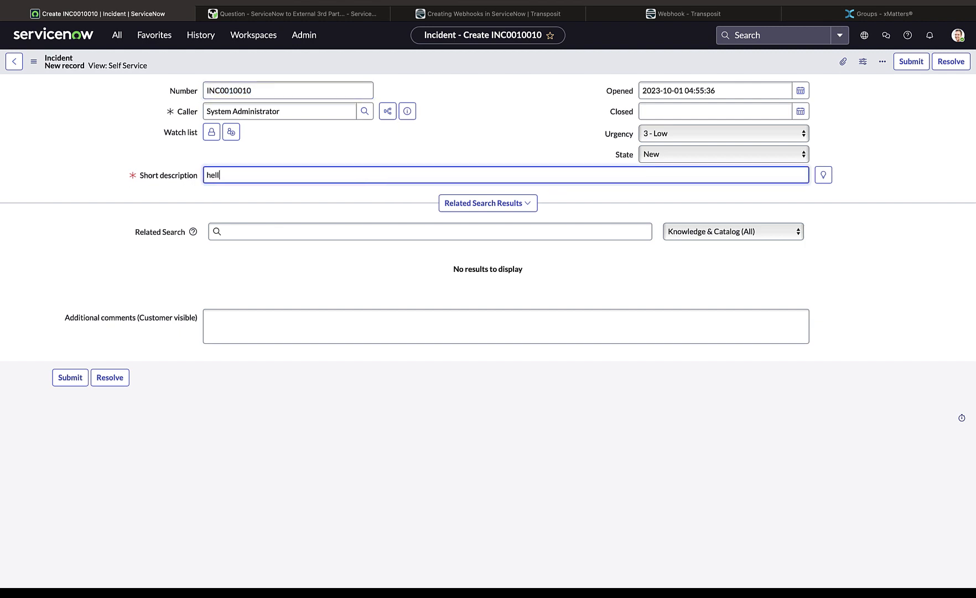
pyautogui.write('o Transposit from ServiceNow!')
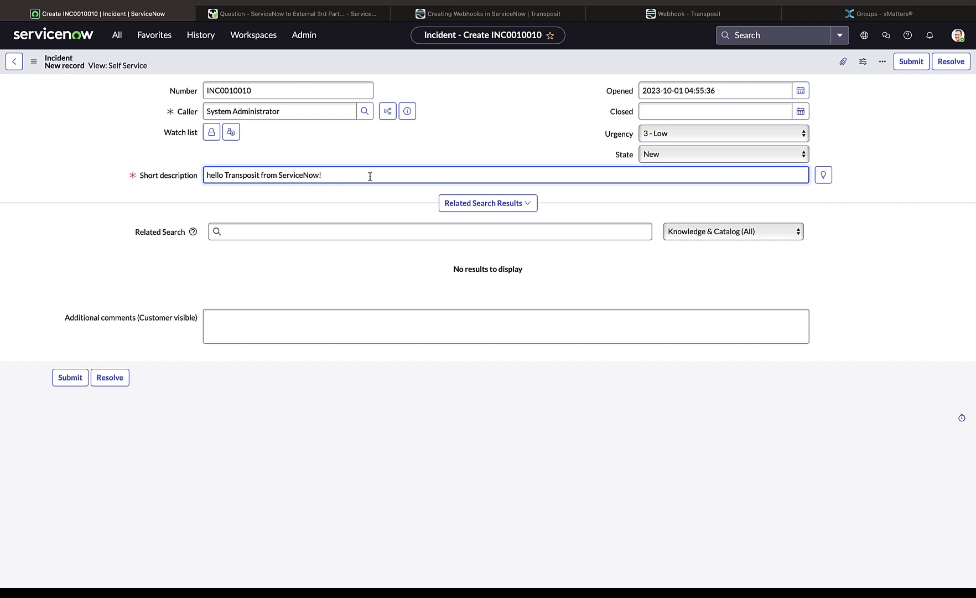
pyautogui.click(690, 135)
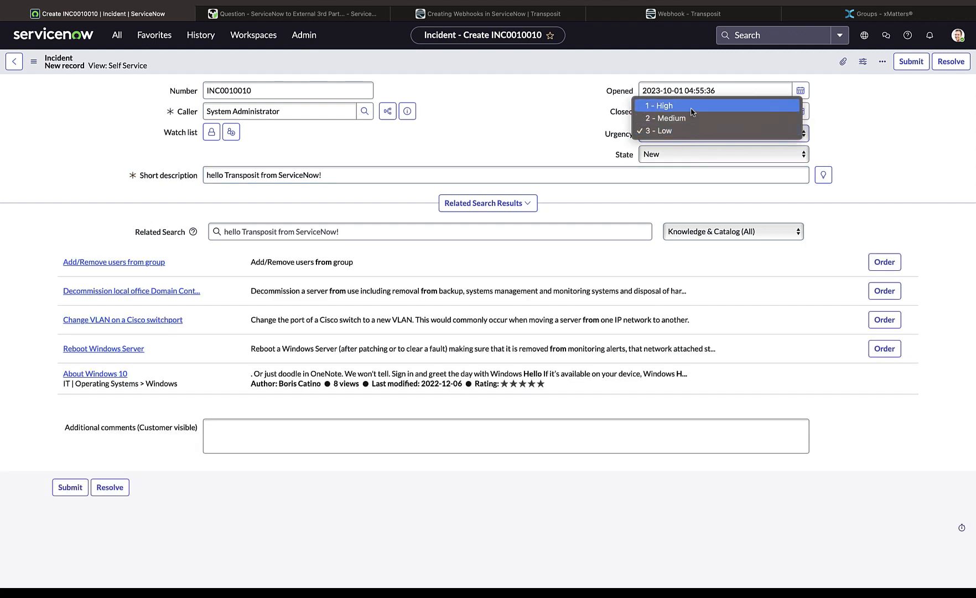
pyautogui.click(694, 118)
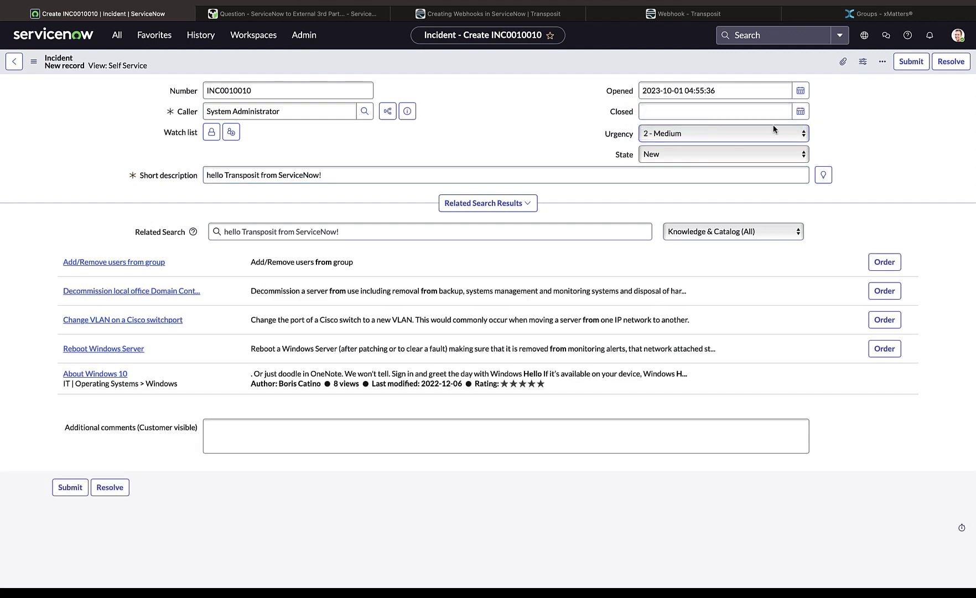
pyautogui.click(911, 63)
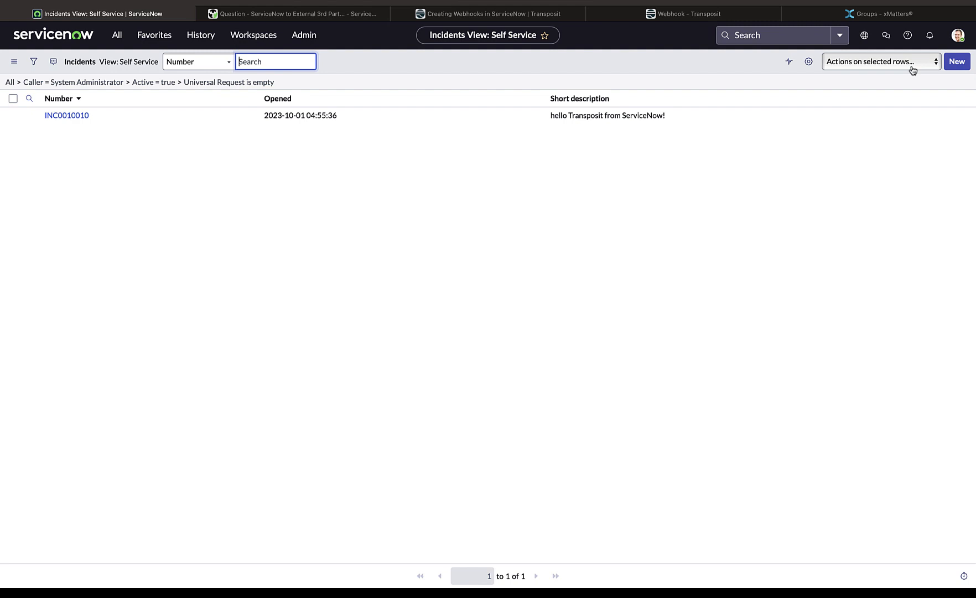
# Switch to Transposit, refetch the webhook's payload, and check the short_description value in it
pyautogui.click(713, 16)
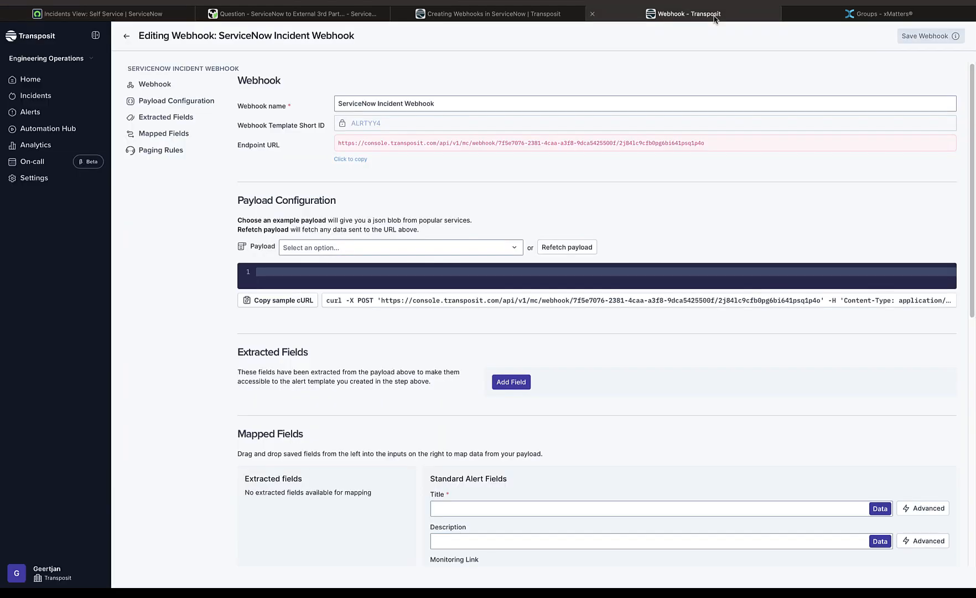
pyautogui.click(567, 252)
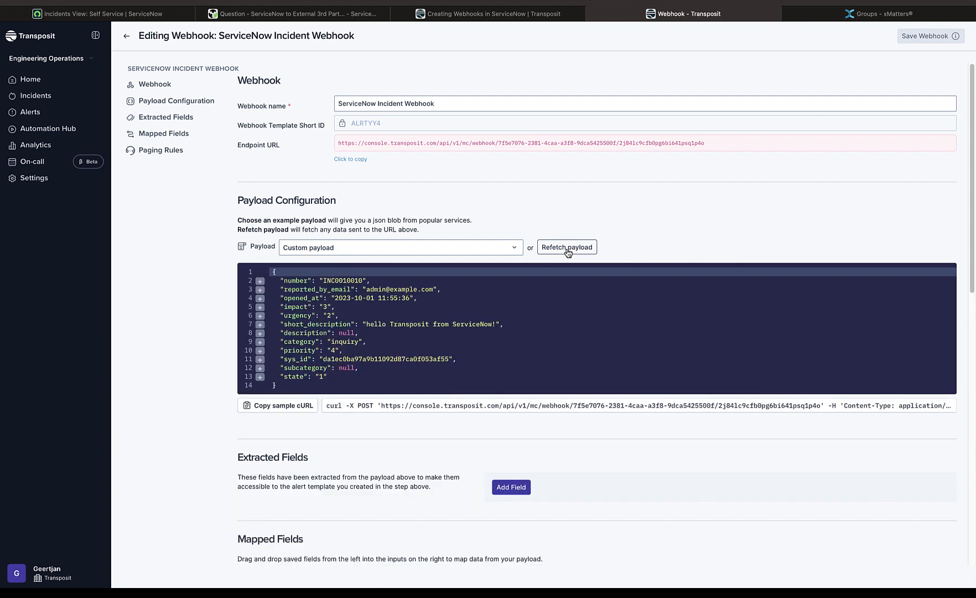
pyautogui.click(368, 325)
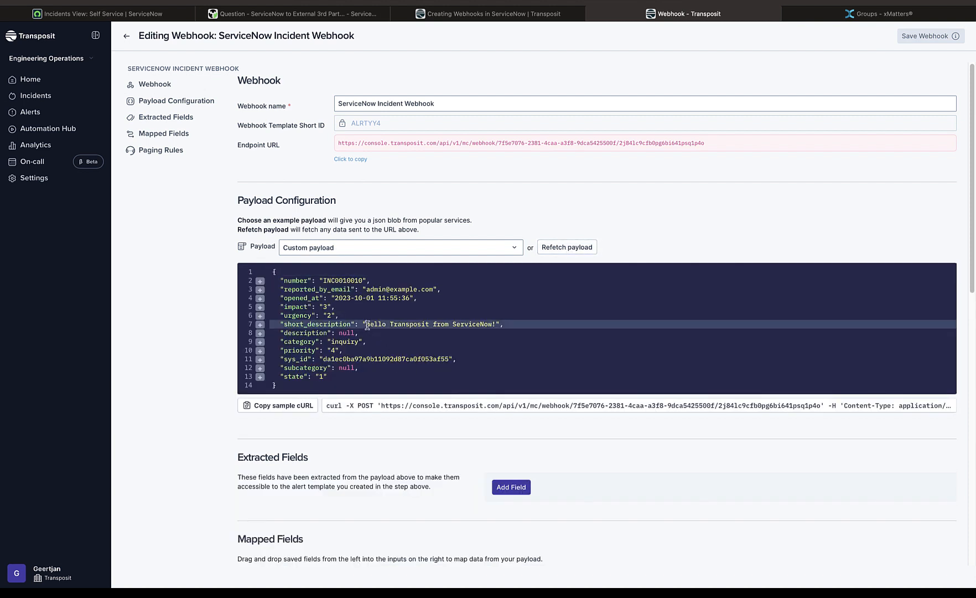
pyautogui.keyDown('shift'); pyautogui.click(497, 325); pyautogui.keyUp('shift')
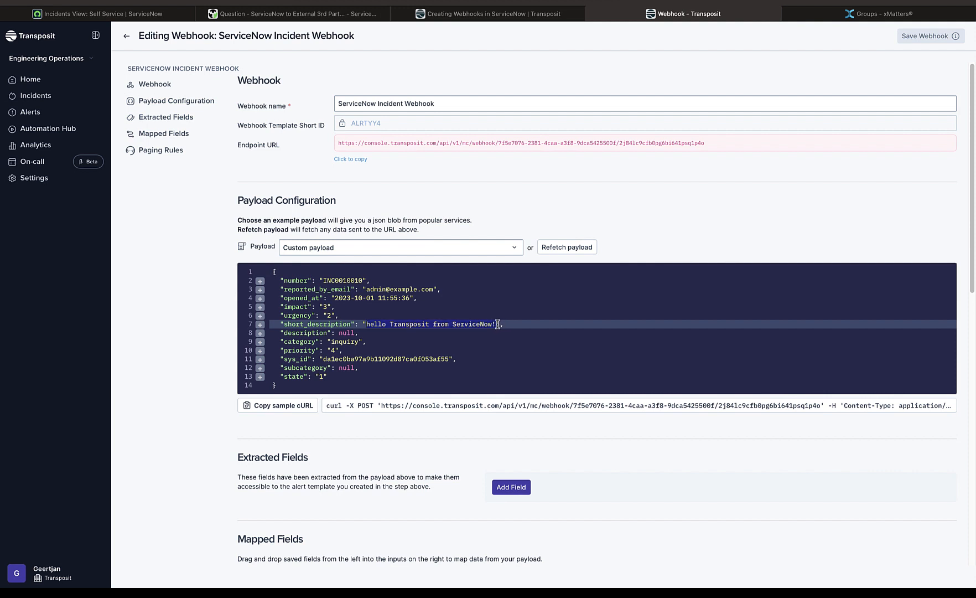
pyautogui.click(497, 325)
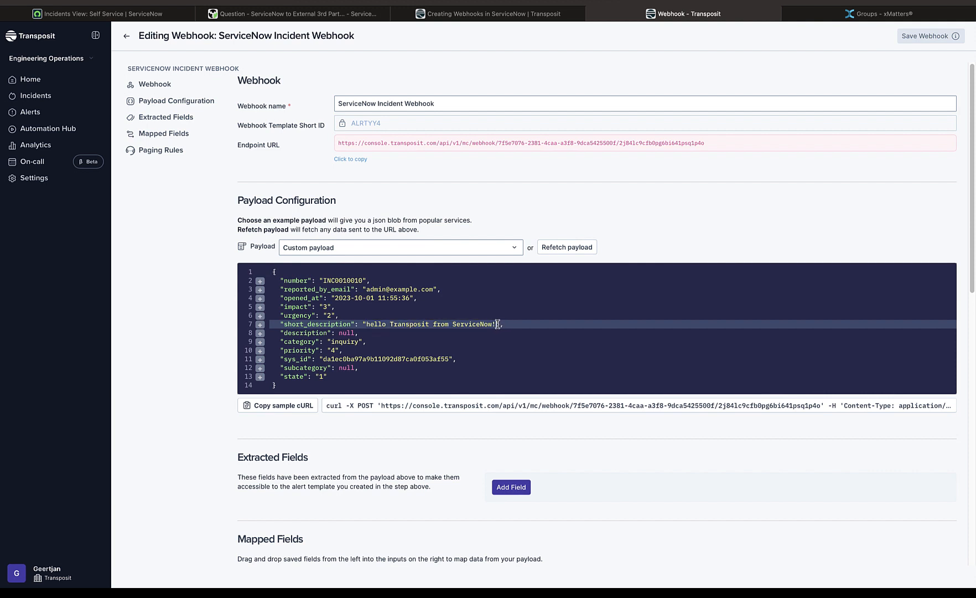
# Extract the short_description and urgency fields from the payload and map short_description to the alert's Title
pyautogui.click(260, 325)
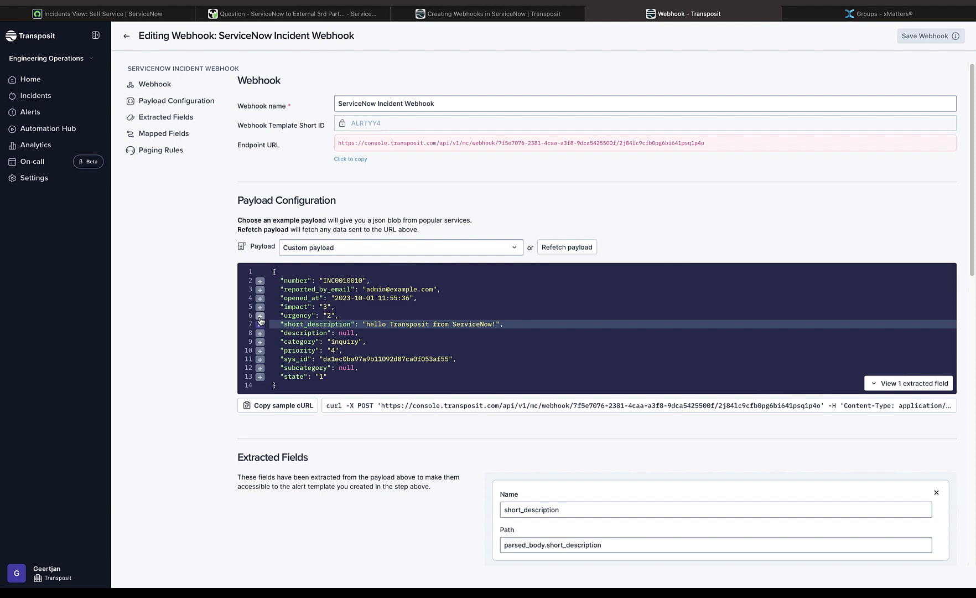
pyautogui.click(260, 316)
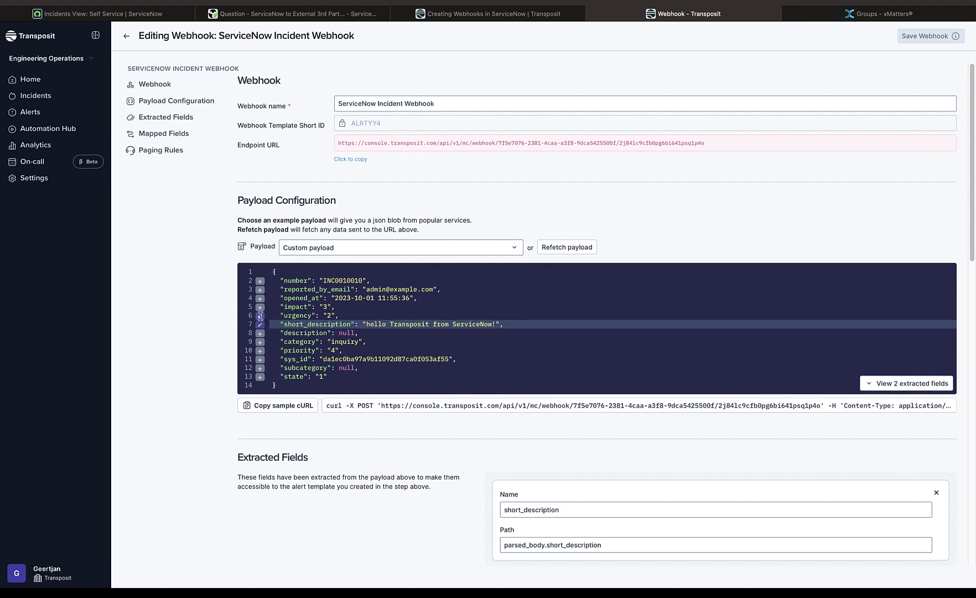
pyautogui.moveTo(973, 184); pyautogui.dragTo(974, 377)
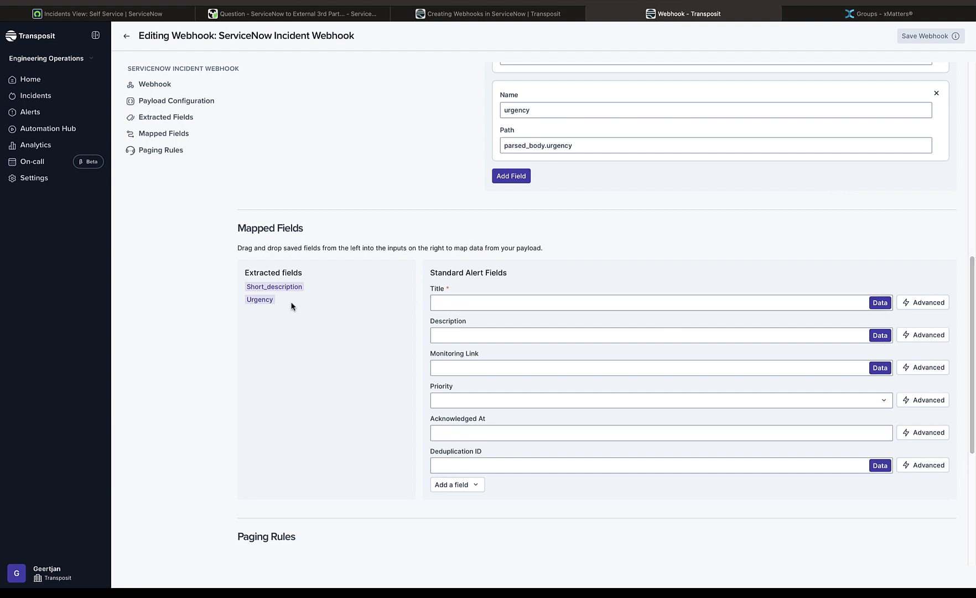
pyautogui.moveTo(283, 293); pyautogui.dragTo(472, 310)
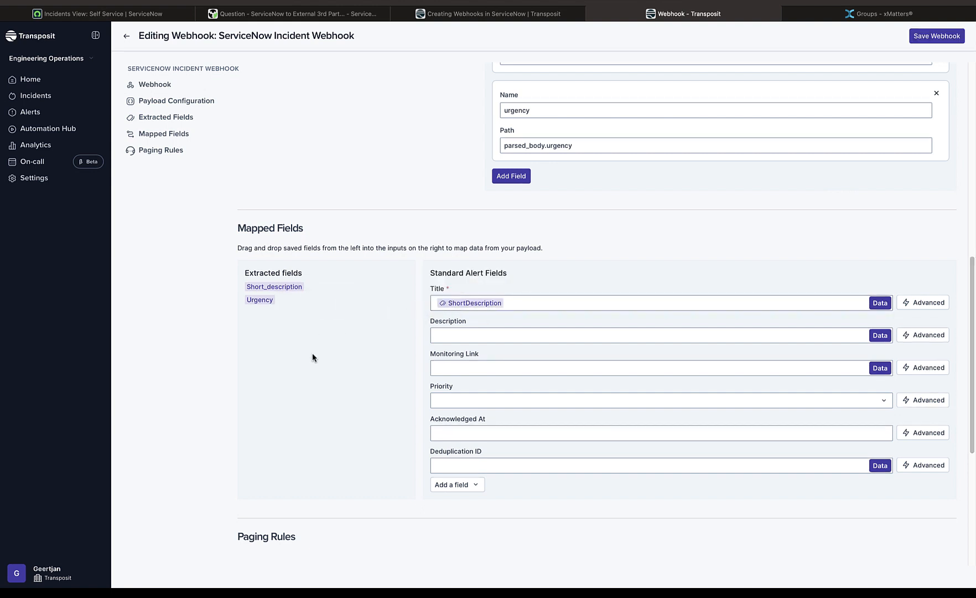
# Add an advanced mapping for Priority that sets P1 - Critical when urgency equals 1
pyautogui.click(889, 401)
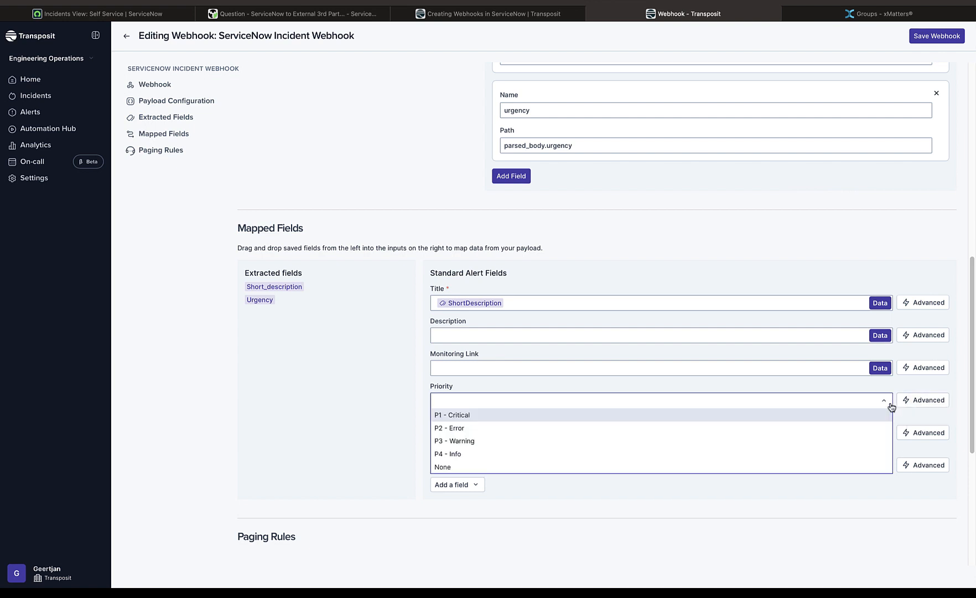
pyautogui.click(923, 400)
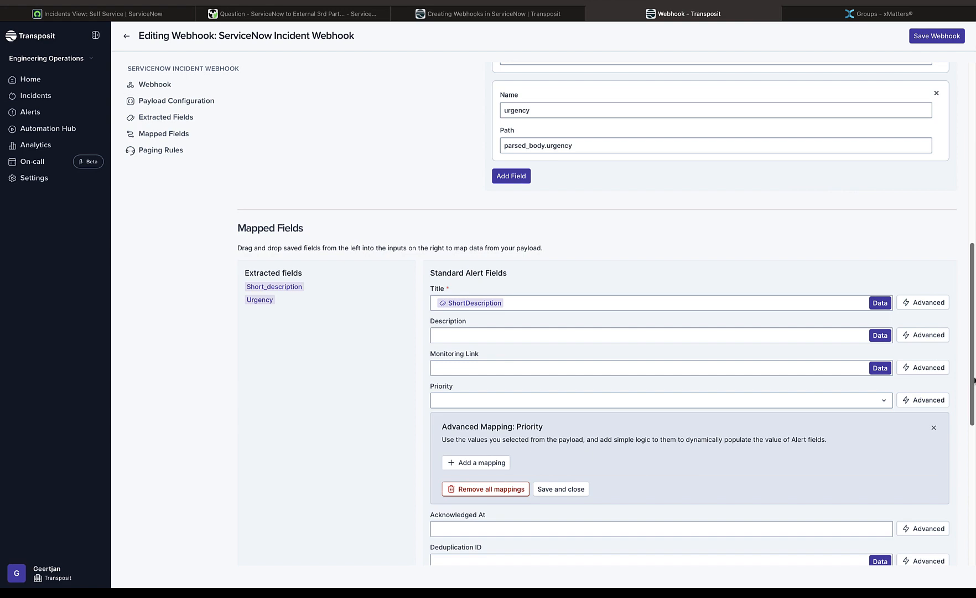
pyautogui.scroll(-3, 962, 387)
pyautogui.click(476, 283)
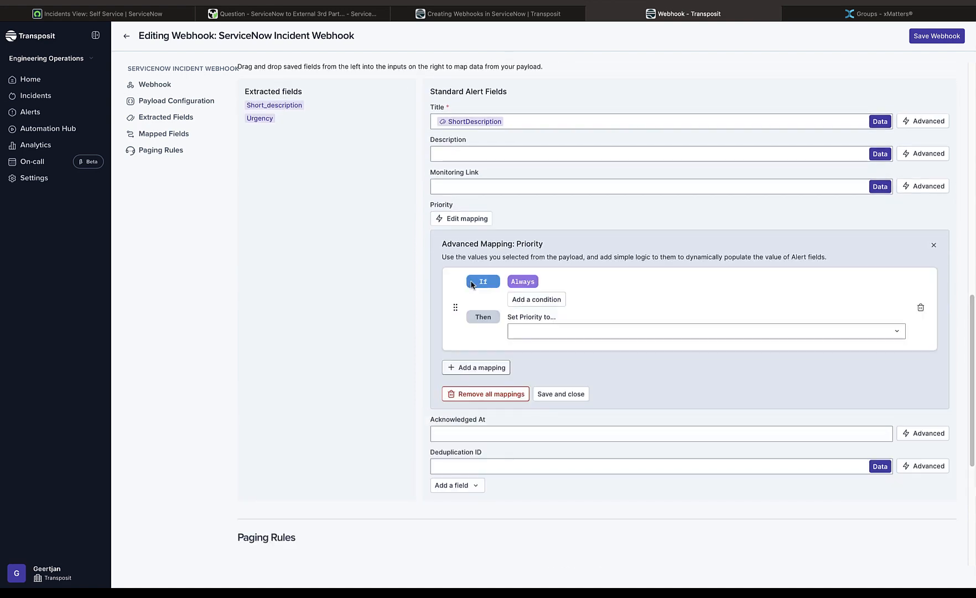
pyautogui.click(543, 299)
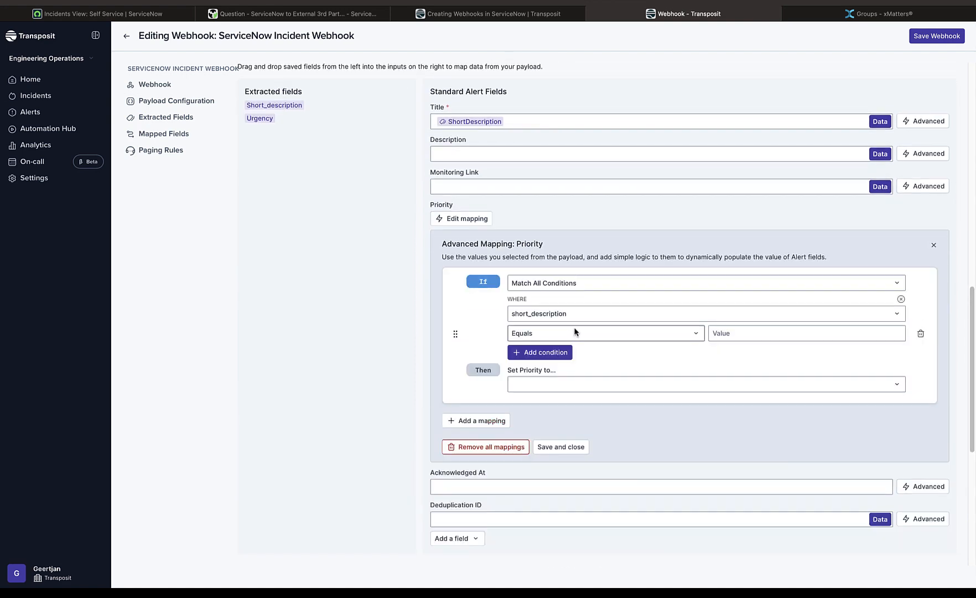
pyautogui.click(568, 313)
pyautogui.click(569, 340)
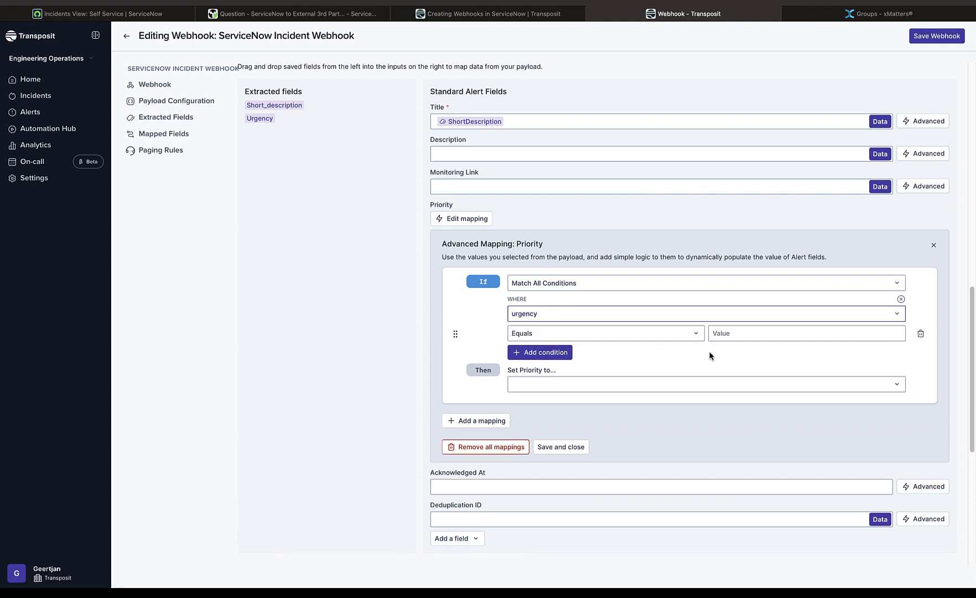
pyautogui.click(741, 332)
pyautogui.write('1')
pyautogui.click(669, 384)
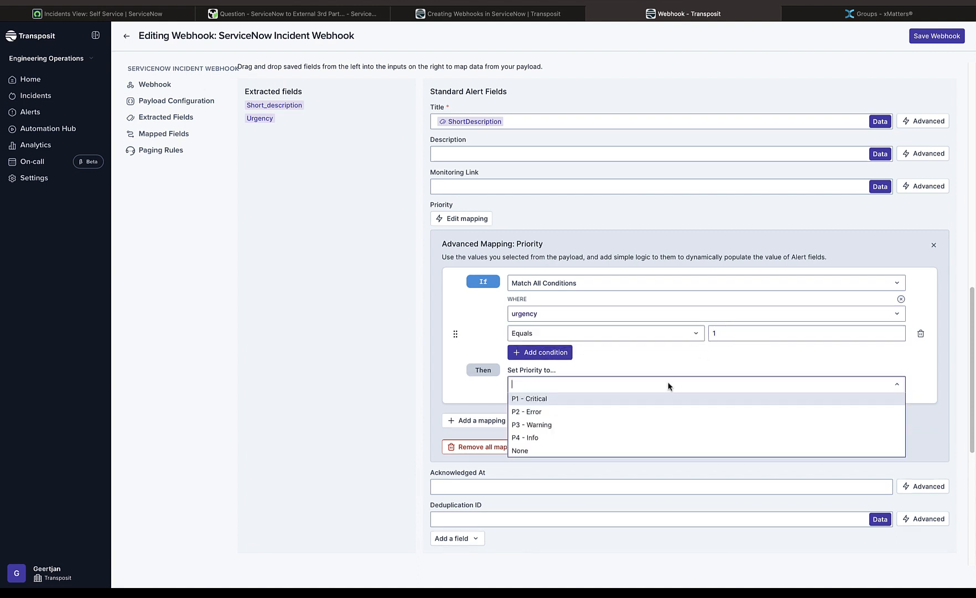
pyautogui.click(667, 403)
# Add a second Priority mapping that sets P2 - Error when urgency equals 2
pyautogui.click(486, 424)
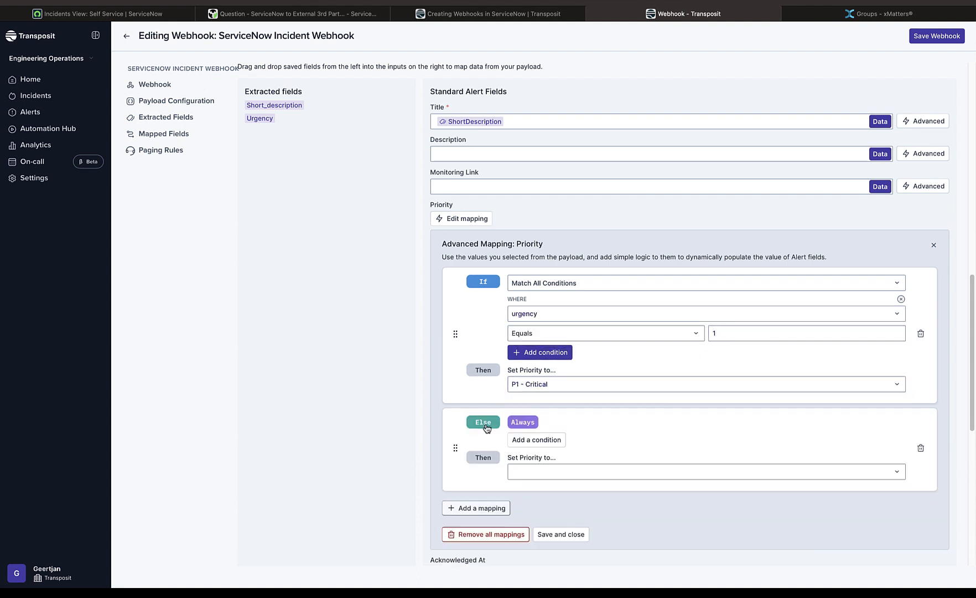
pyautogui.click(545, 439)
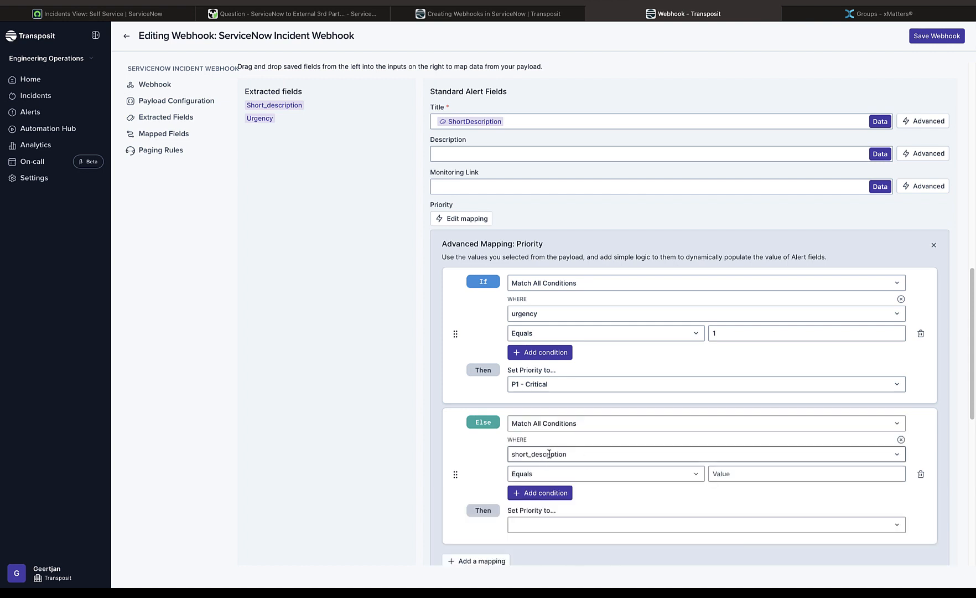
pyautogui.click(548, 454)
pyautogui.click(552, 481)
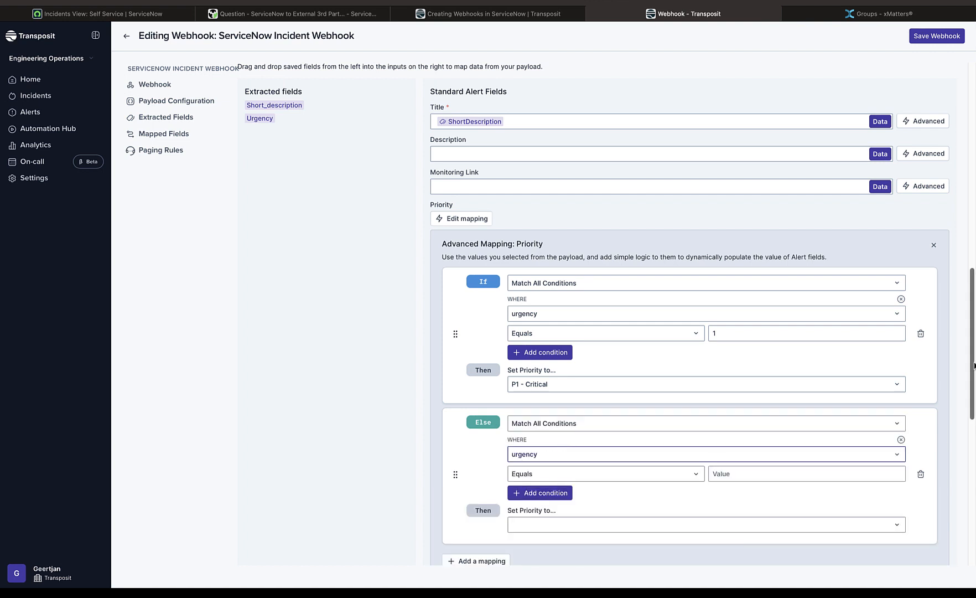
pyautogui.scroll(-4, 974, 365)
pyautogui.click(751, 272)
pyautogui.write('2')
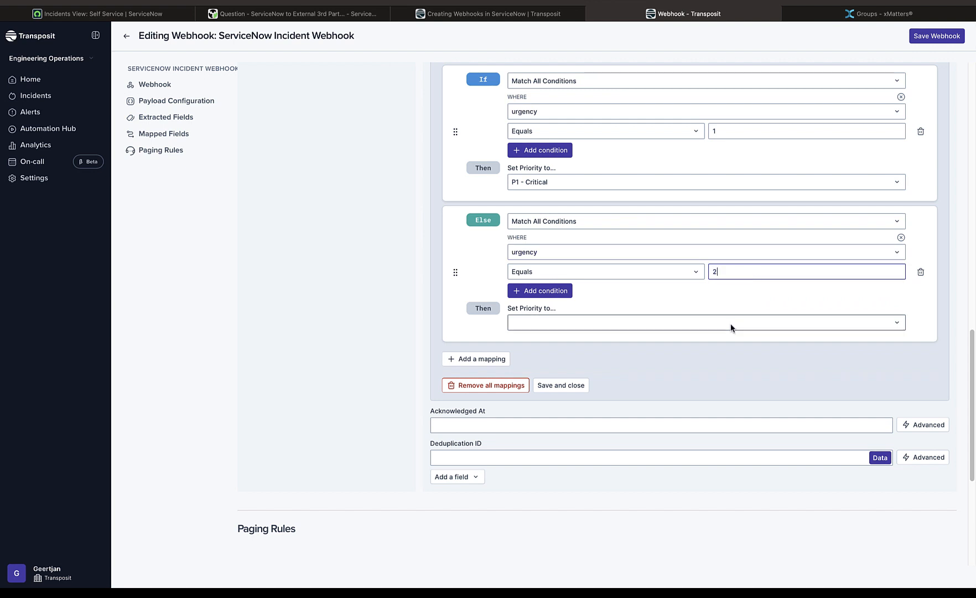
pyautogui.click(731, 324)
pyautogui.click(723, 351)
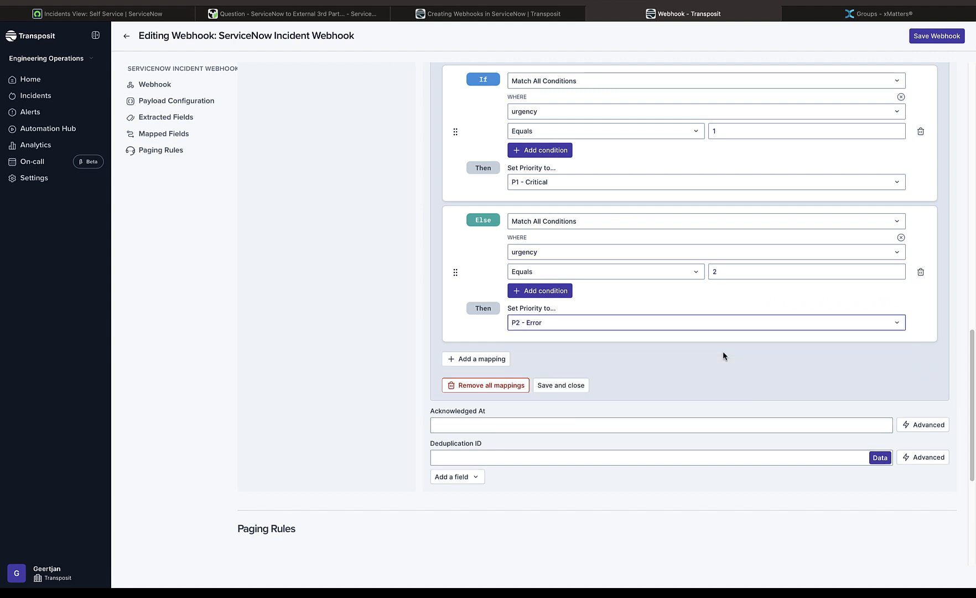
# Add a third Priority mapping that sets P3 - Warning when urgency equals 3
pyautogui.click(463, 359)
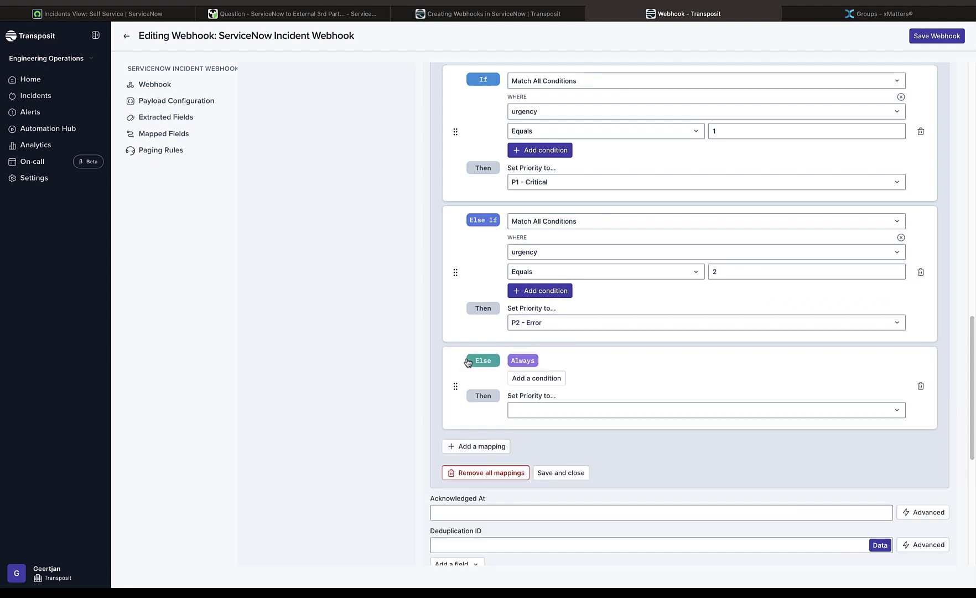
pyautogui.click(545, 383)
pyautogui.click(579, 390)
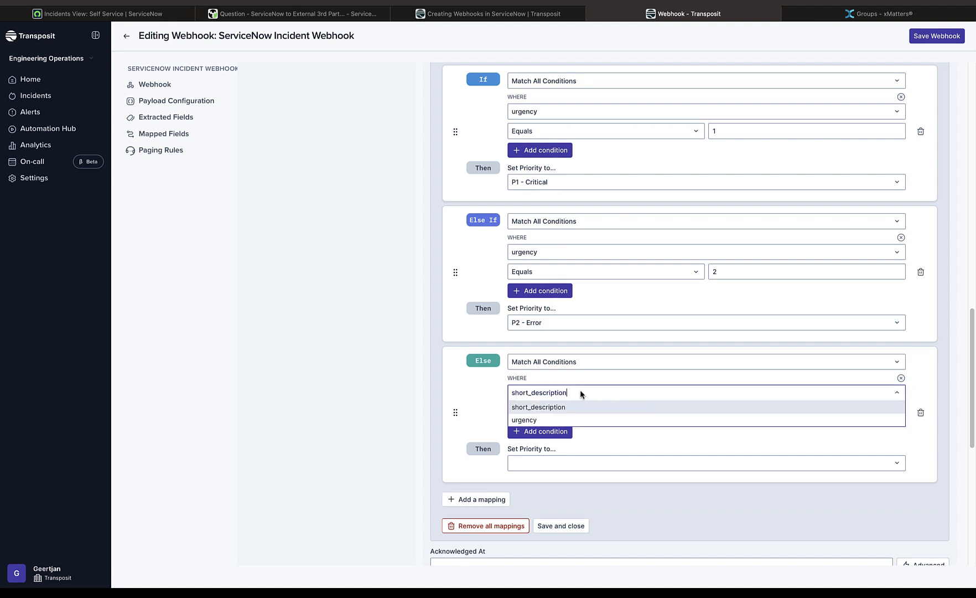
pyautogui.click(582, 421)
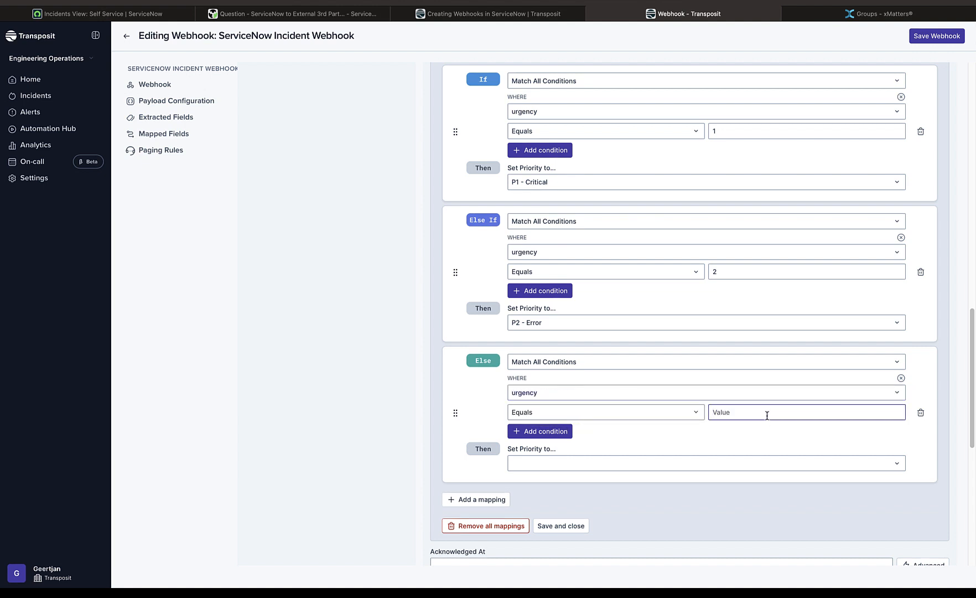
pyautogui.write('3')
pyautogui.click(714, 462)
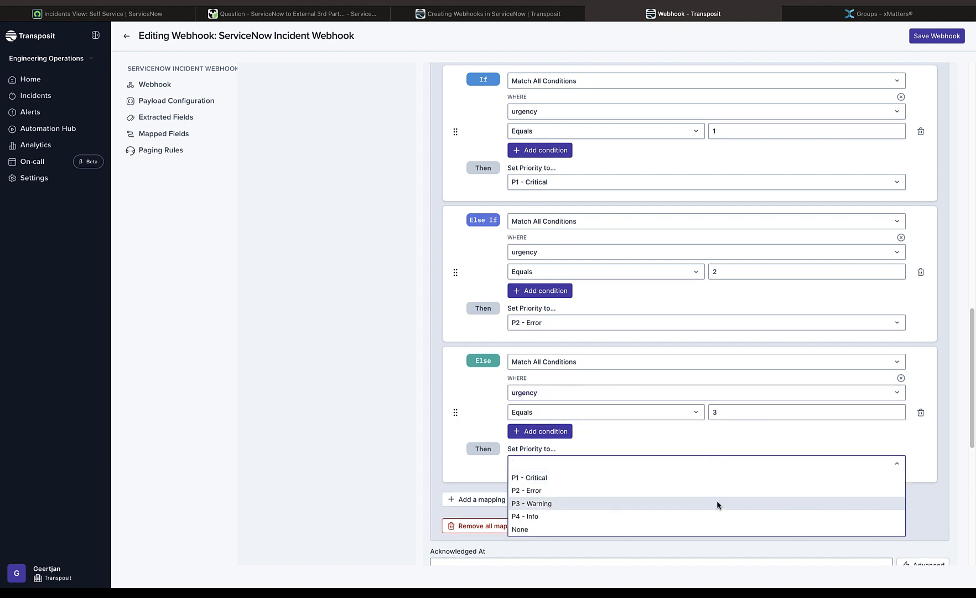
pyautogui.click(715, 504)
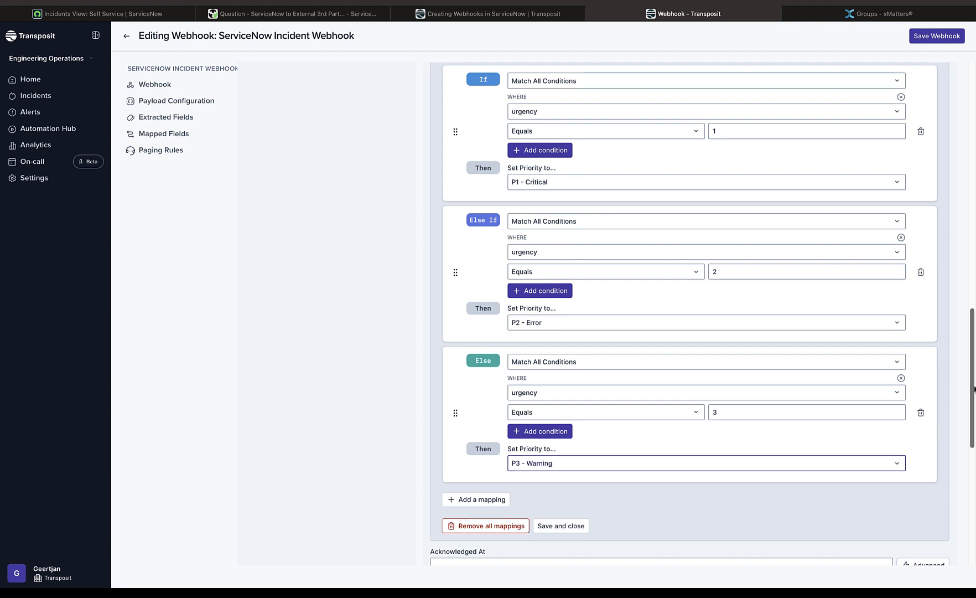
# Review the Priority mappings, save the ServiceNow Incident Webhook and open the Alerts list
pyautogui.moveTo(974, 388); pyautogui.dragTo(972, 314)
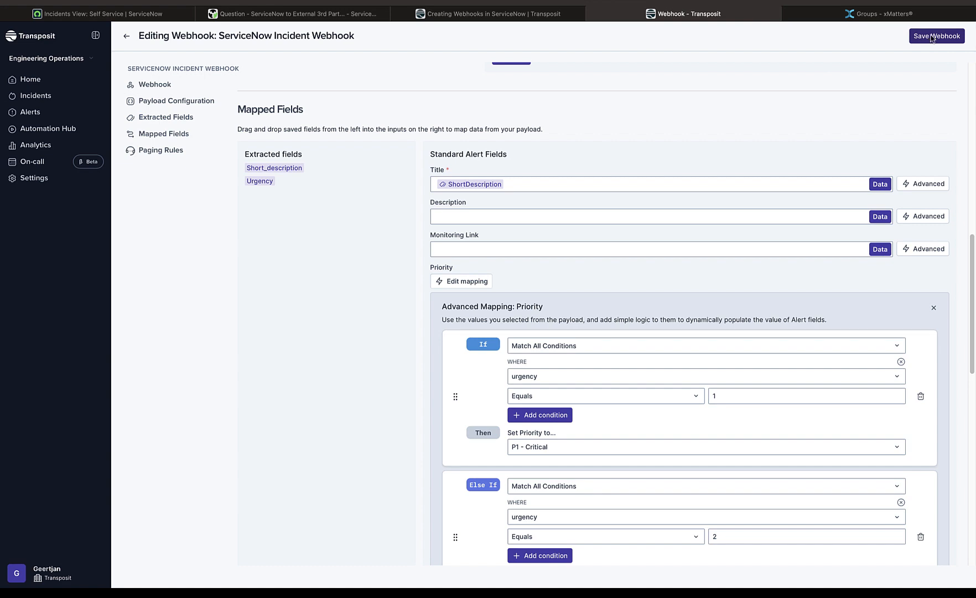
pyautogui.moveTo(973, 253); pyautogui.dragTo(974, 438)
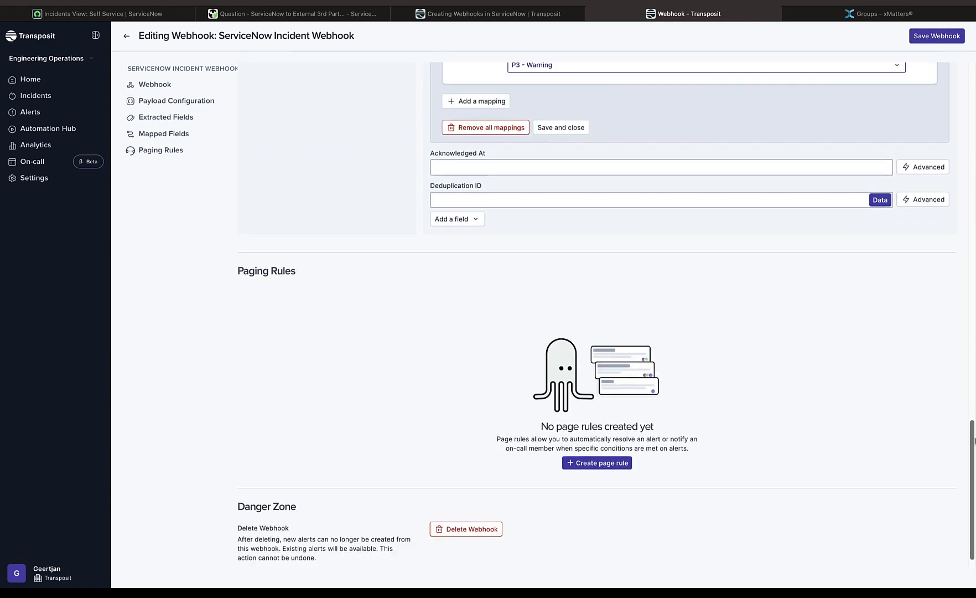
pyautogui.click(935, 37)
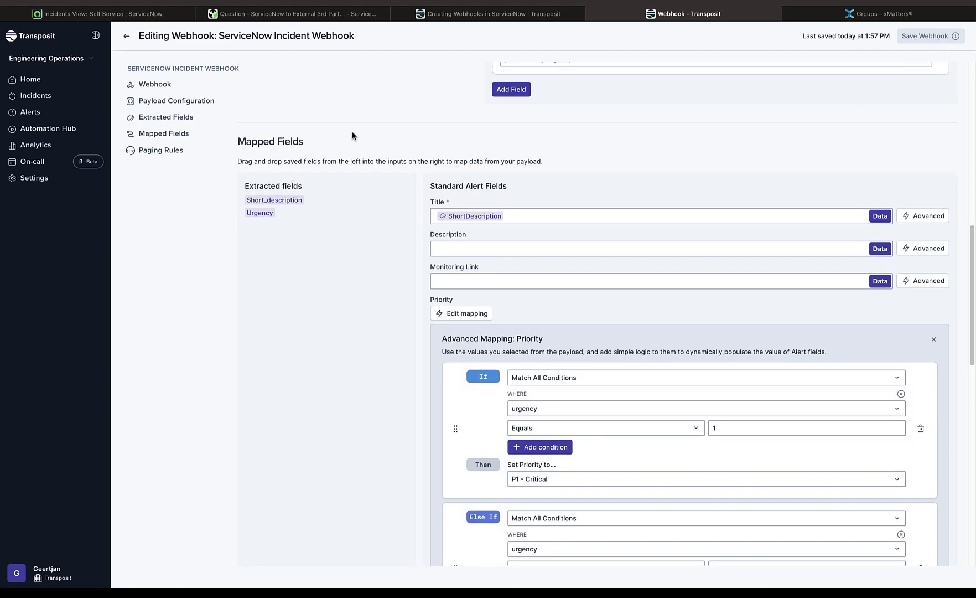
pyautogui.click(30, 113)
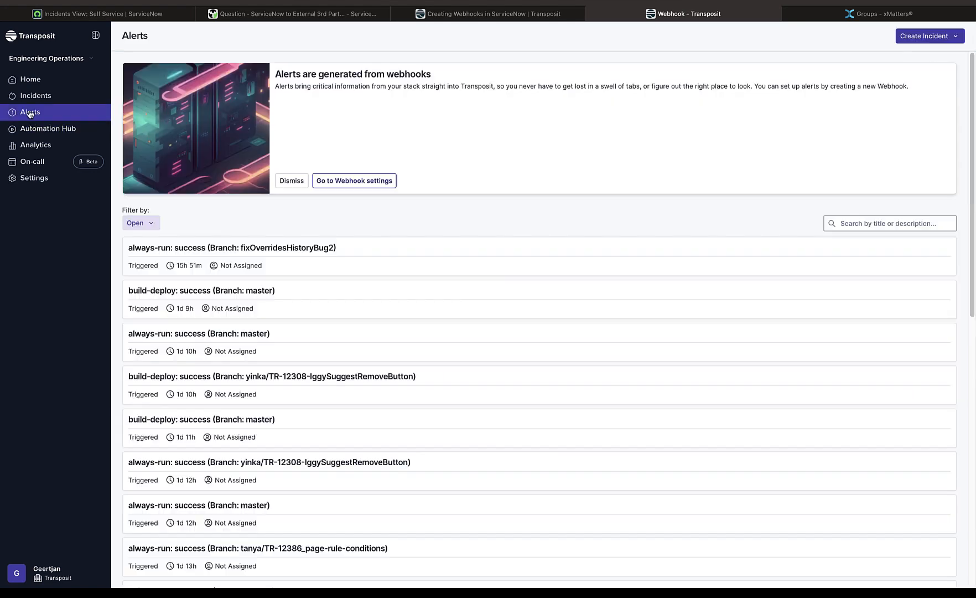
# Switch to ServiceNow and start a new incident with the short description "hello again Transposit from ServiceNow!"
pyautogui.click(102, 13)
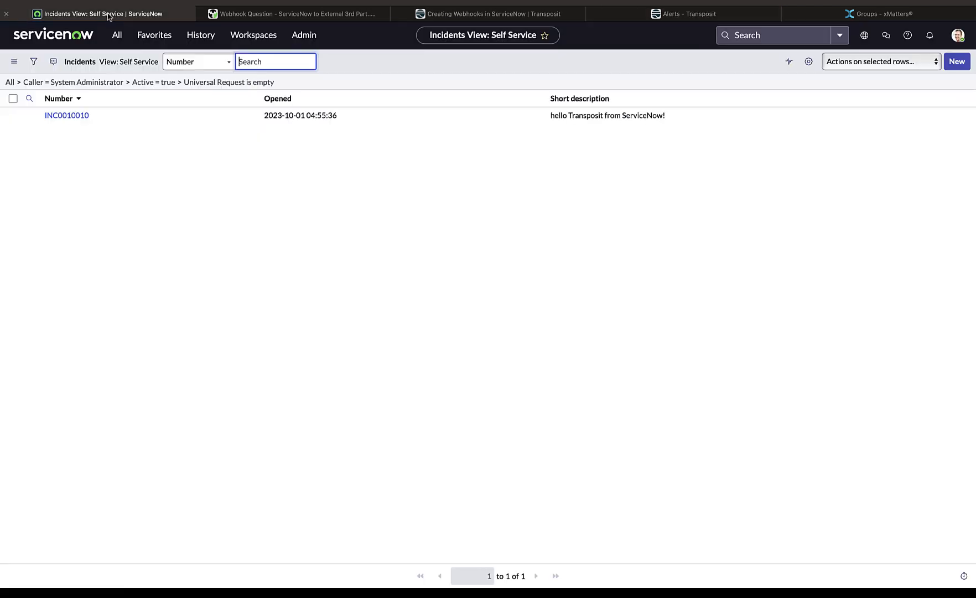
pyautogui.click(955, 70)
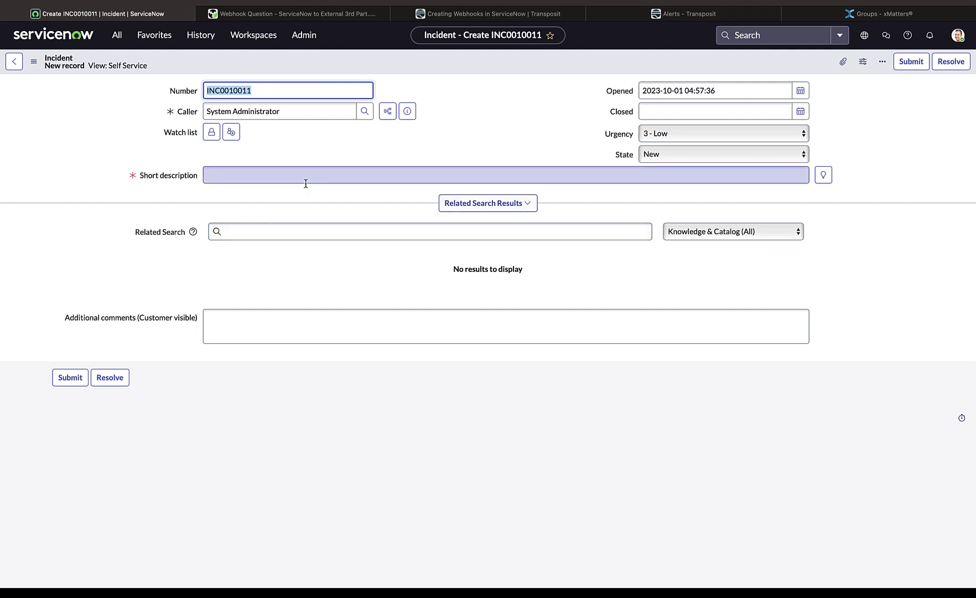
pyautogui.click(305, 181)
pyautogui.write('hello aga')
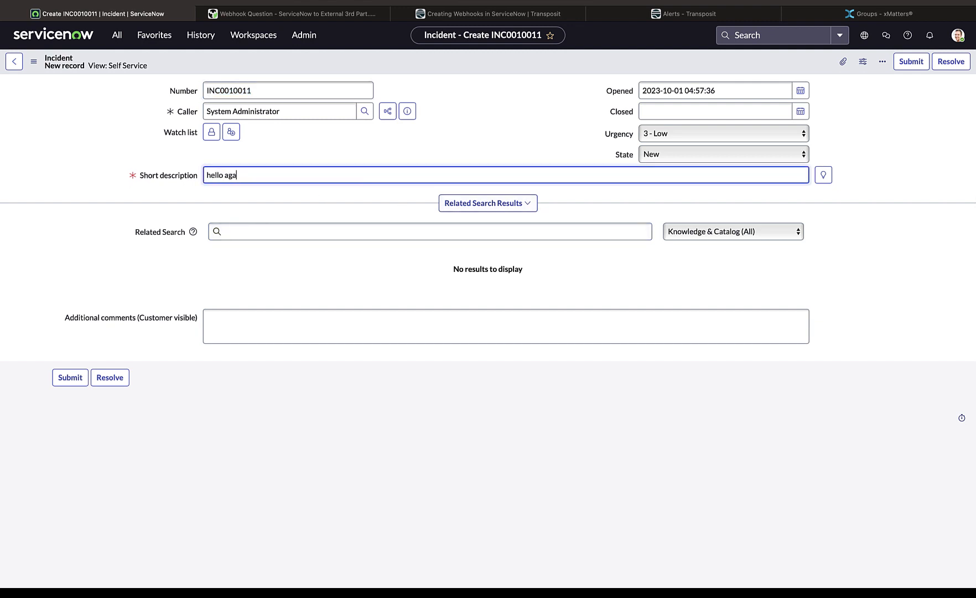
pyautogui.write('in Transppsi')
pyautogui.press('BackSpace')
pyautogui.write('pos')
pyautogui.press('BackSpace')
pyautogui.press('BackSpace')
pyautogui.write('osit from')
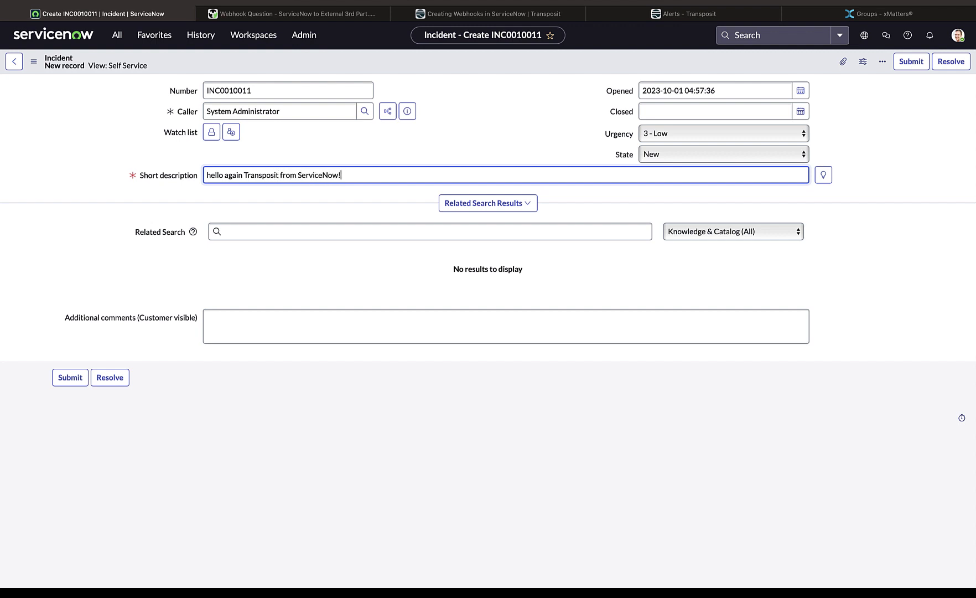
# Set the incident's urgency to 2 - Medium and submit it
pyautogui.click(671, 135)
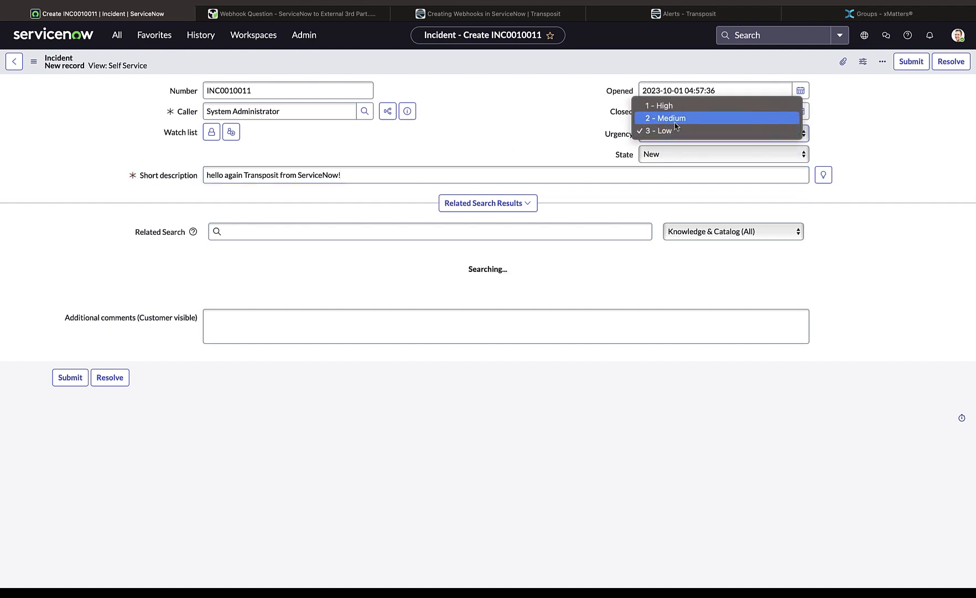
pyautogui.click(676, 126)
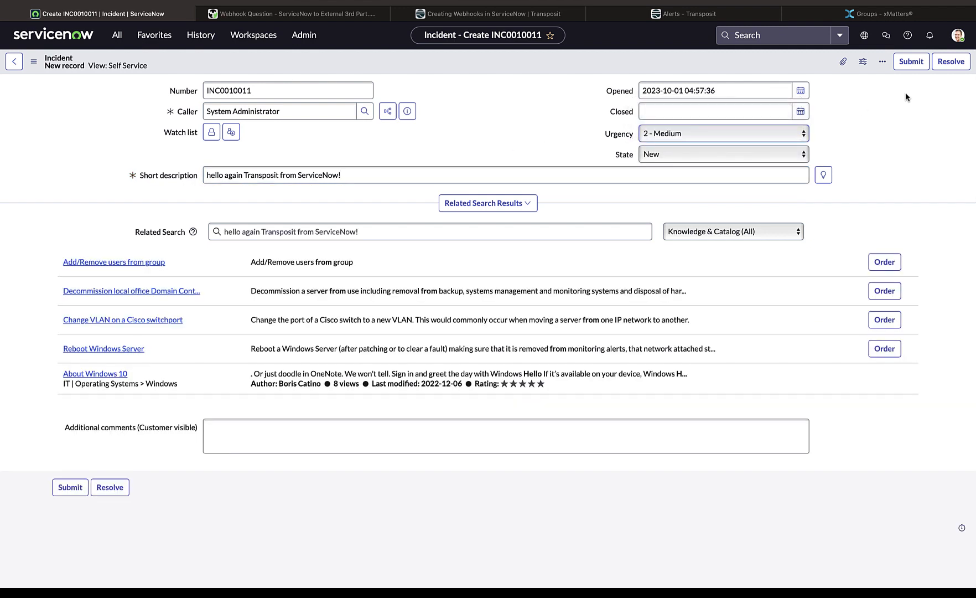
pyautogui.click(919, 66)
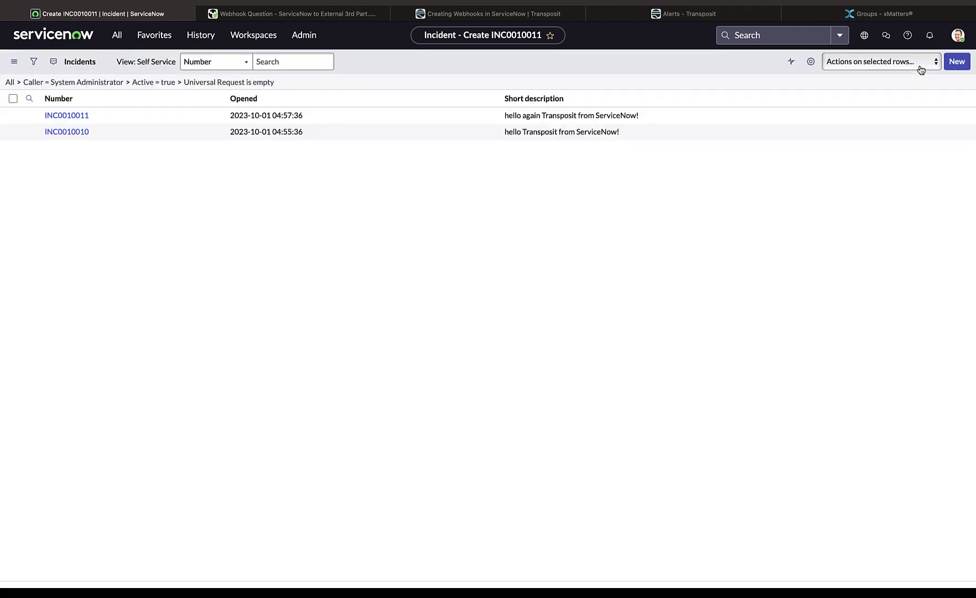
# Switch to Transposit and open the alert "hello again Transposit from ServiceNow!" to check its details
pyautogui.click(733, 15)
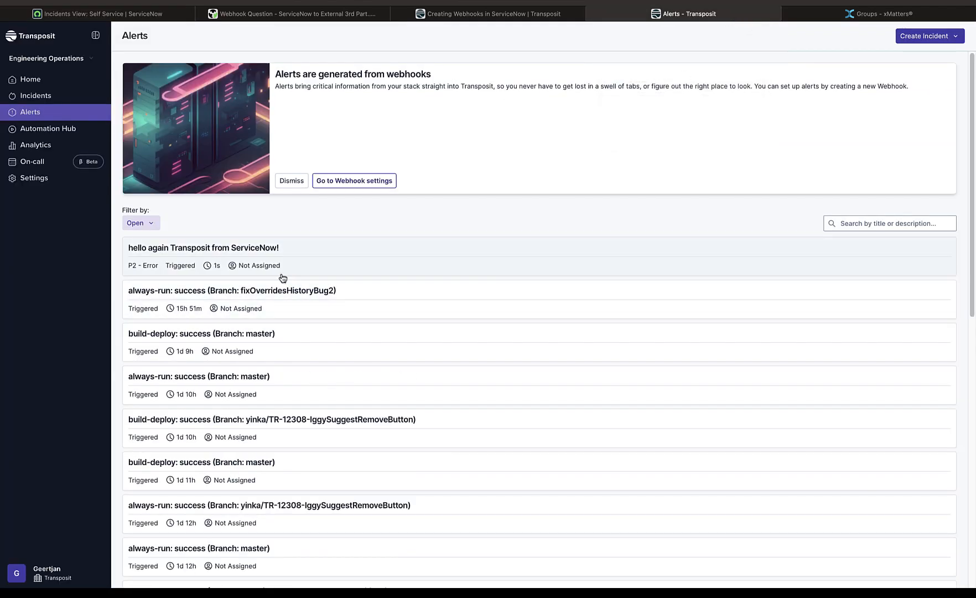
pyautogui.click(258, 253)
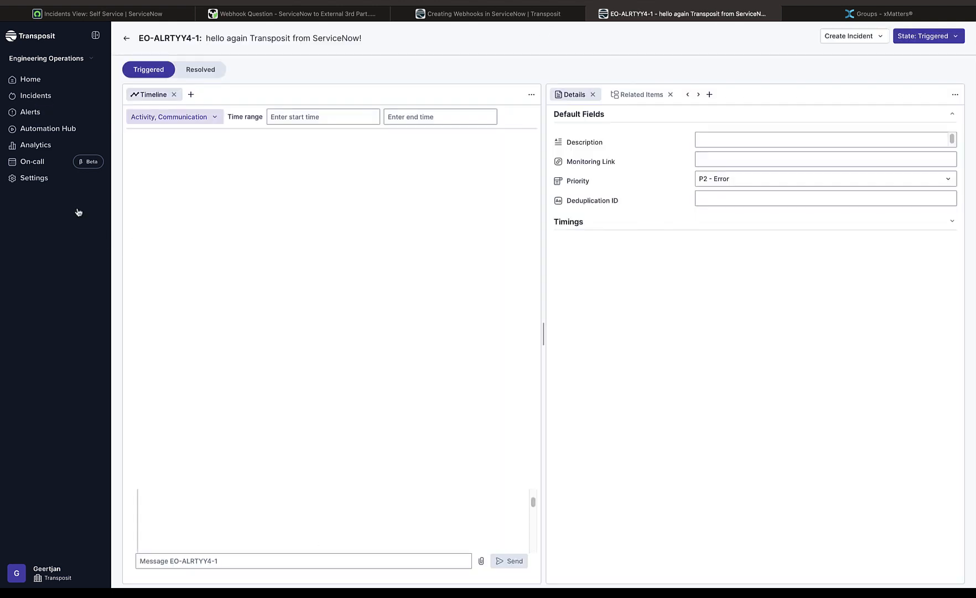
# Search the Automation Hub scripts for "xm" and open "Transposit IM: Get On-Calls from xMatters" for editing
pyautogui.click(58, 129)
pyautogui.click(299, 211)
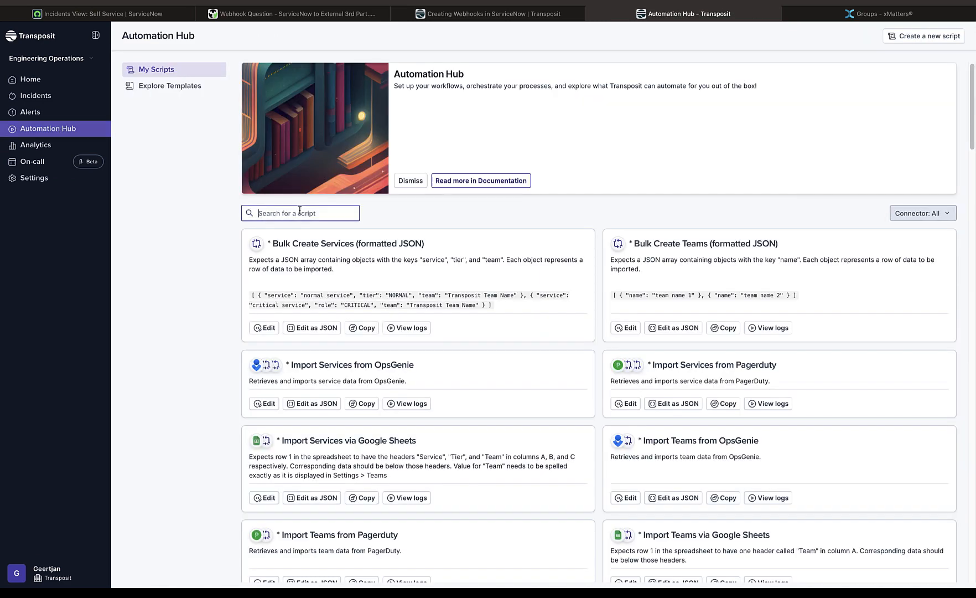
pyautogui.write('xm')
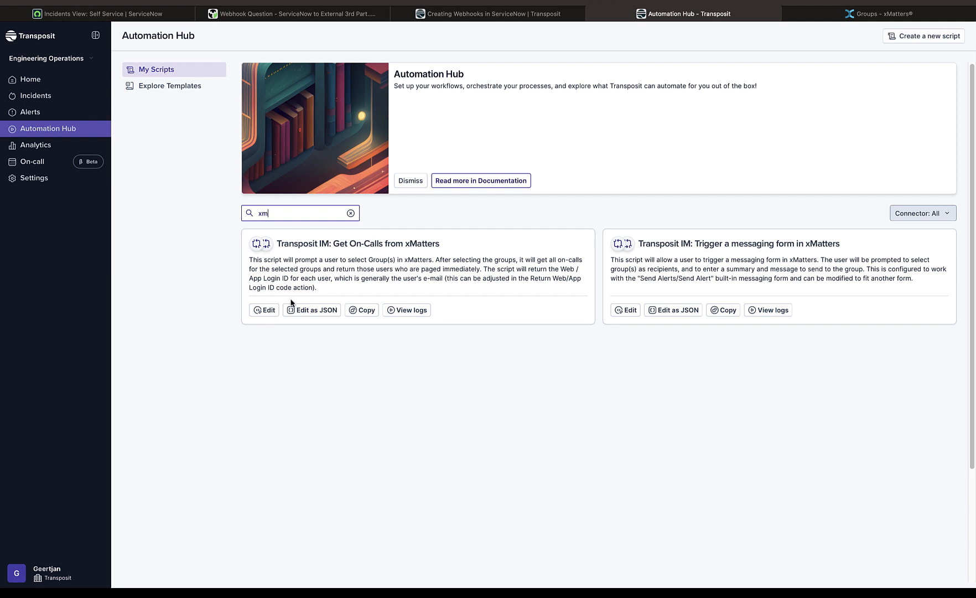
pyautogui.click(266, 311)
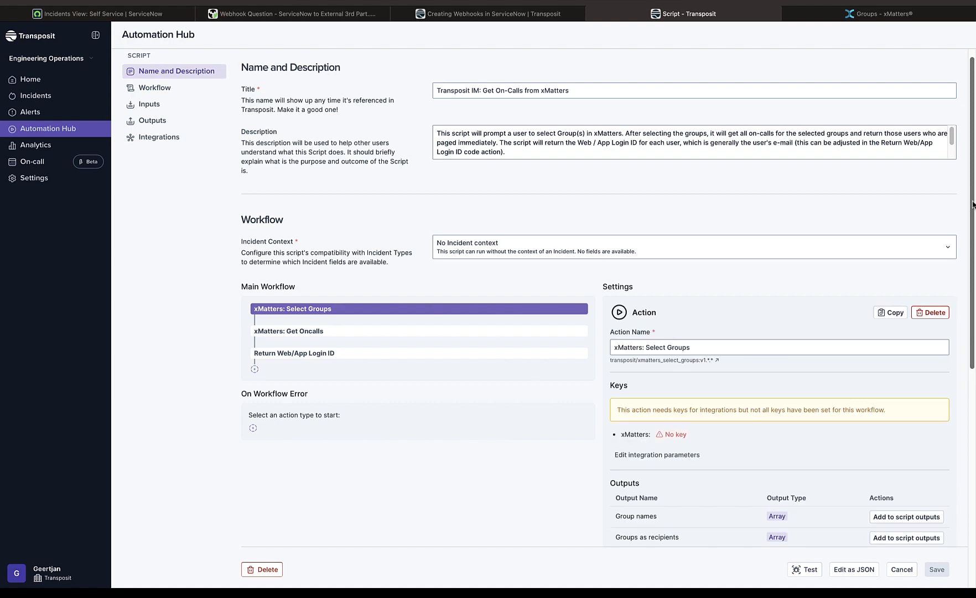
# Open the script's test dialog and start a new xMatters key named "Gj xMatters"
pyautogui.click(808, 569)
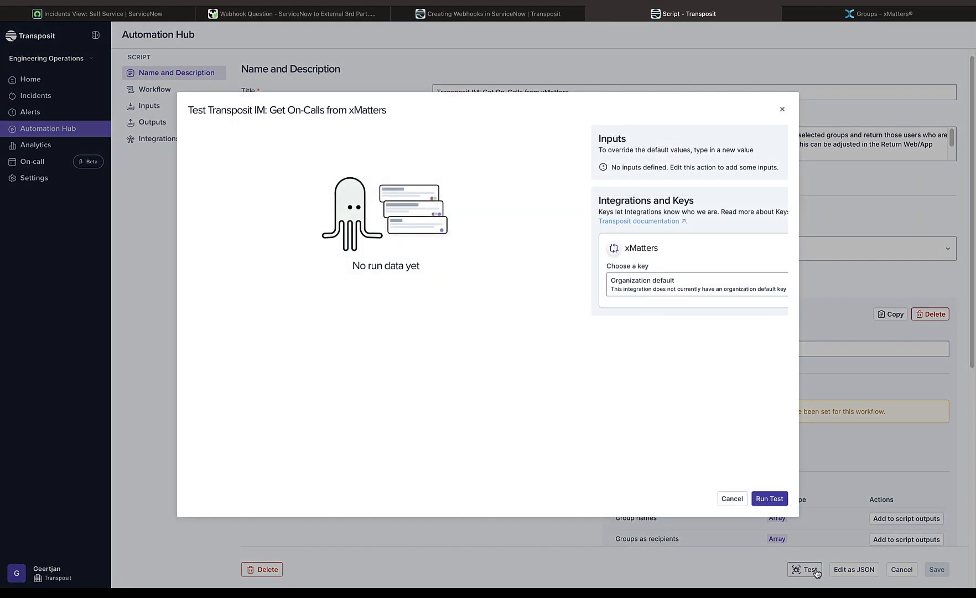
pyautogui.click(692, 284)
pyautogui.click(688, 303)
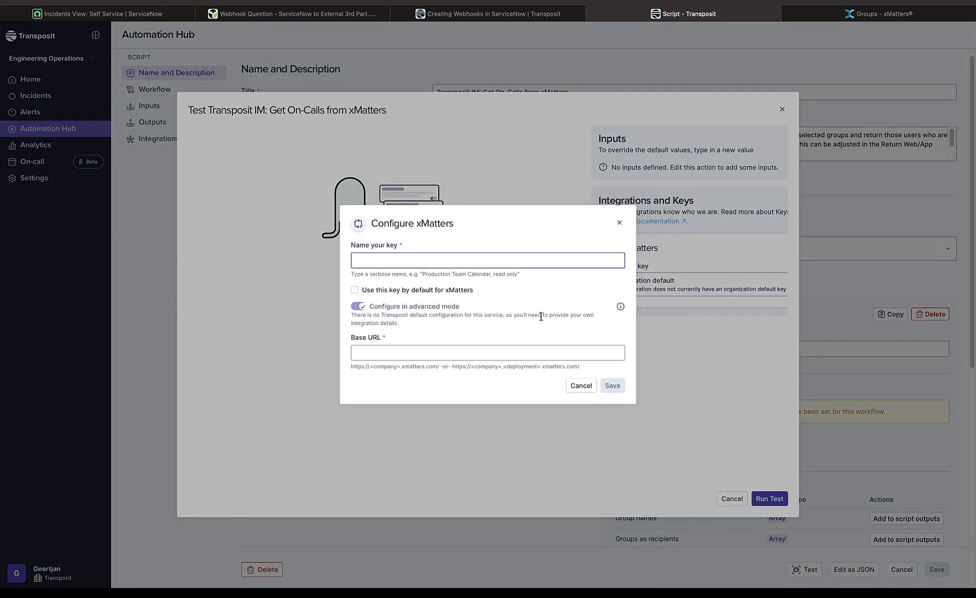
pyautogui.write('Gj xMatters')
# Switch to xMatters and examine the on-call group's overview and members
pyautogui.click(879, 17)
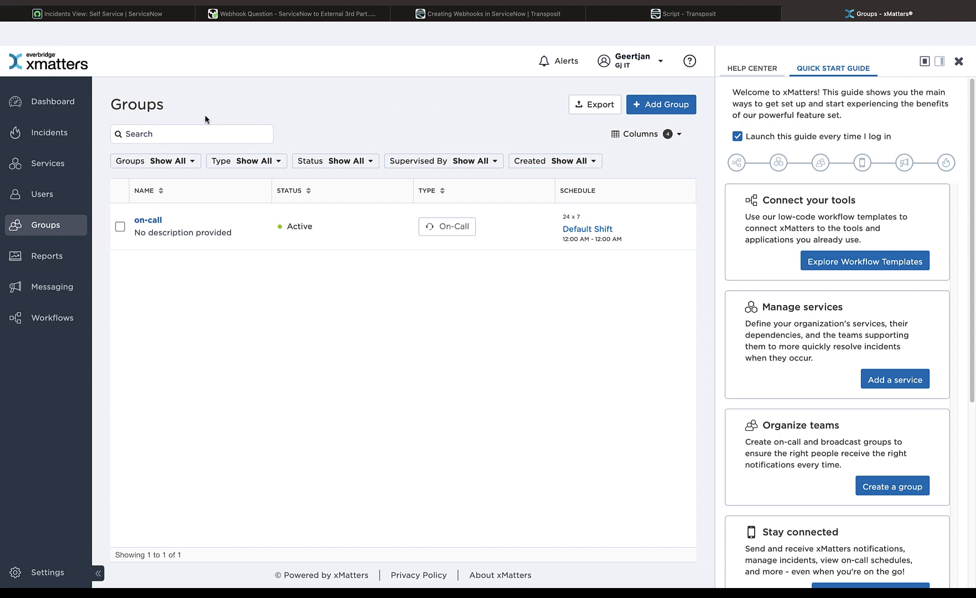
pyautogui.click(148, 220)
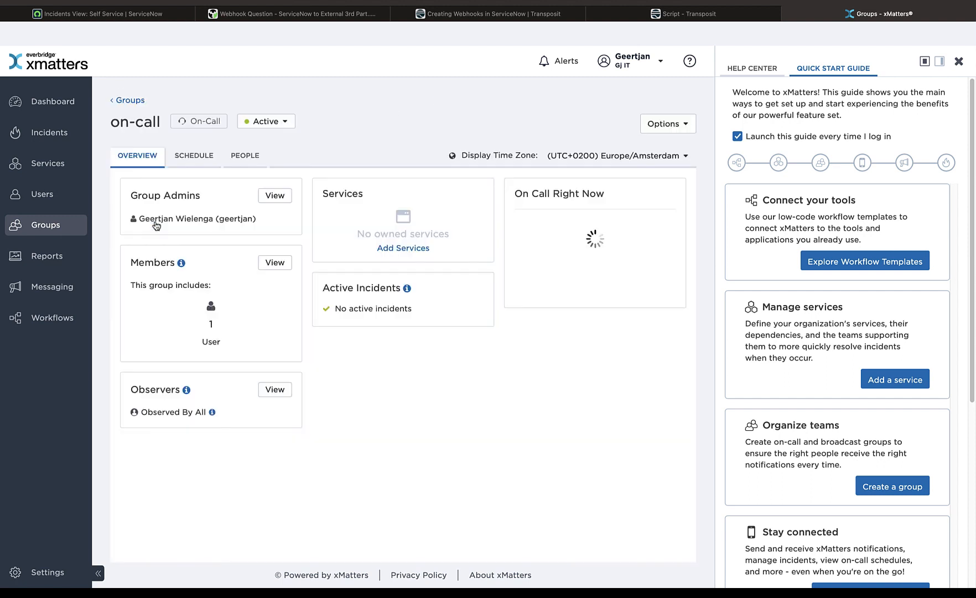
pyautogui.click(244, 160)
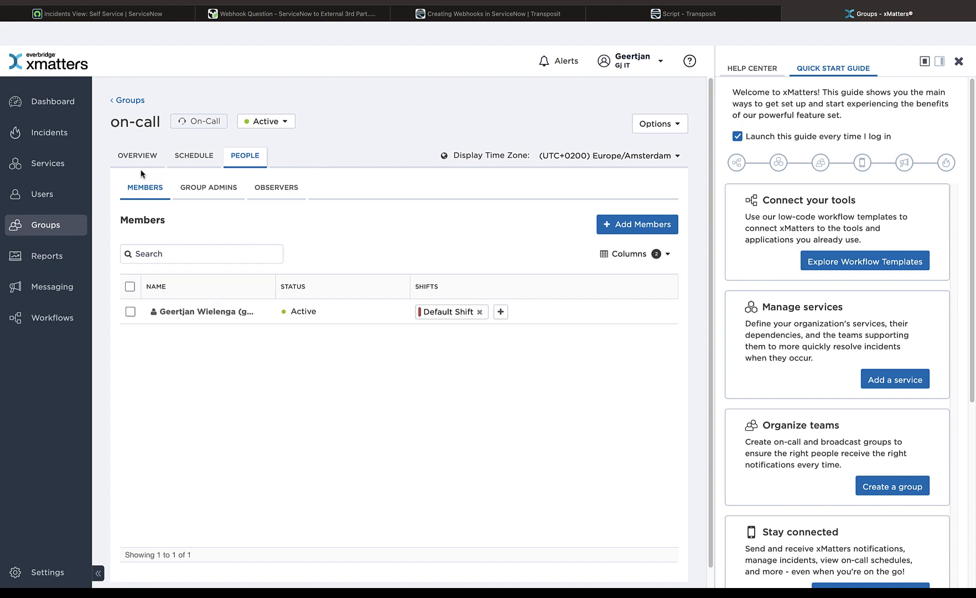
pyautogui.click(130, 100)
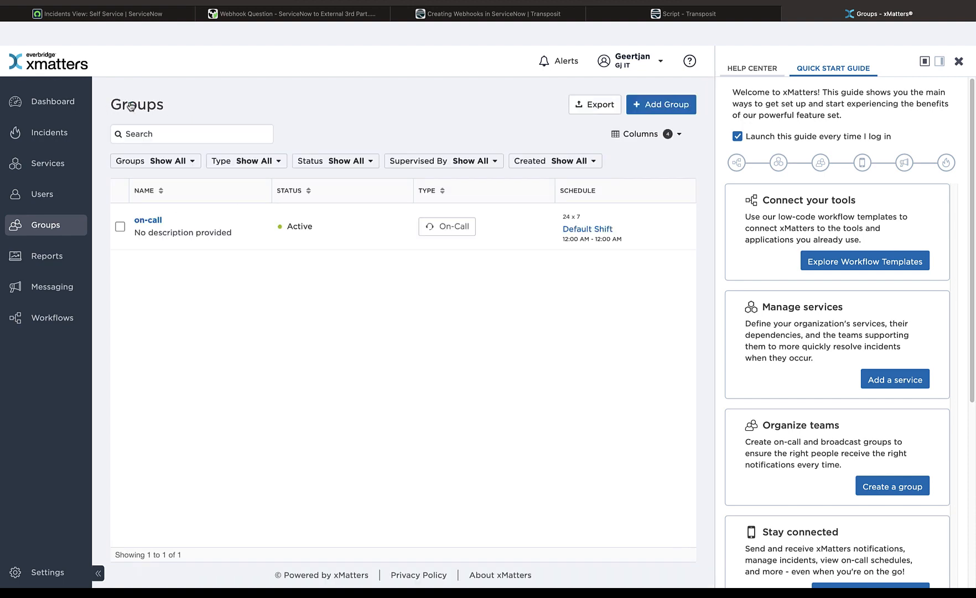
pyautogui.click(724, 15)
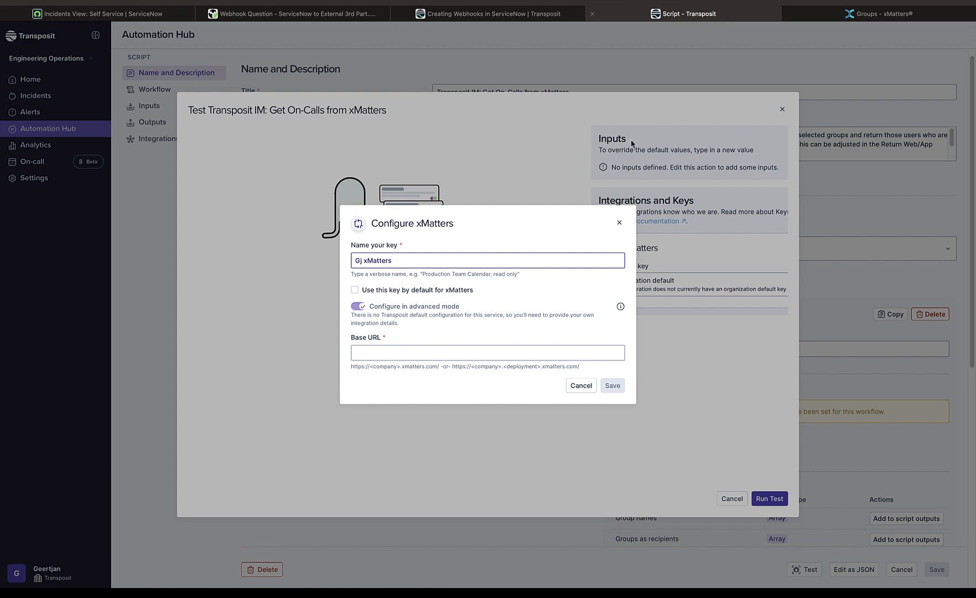
pyautogui.click(430, 354)
pyautogui.write('https://gjit.xmatters.com')
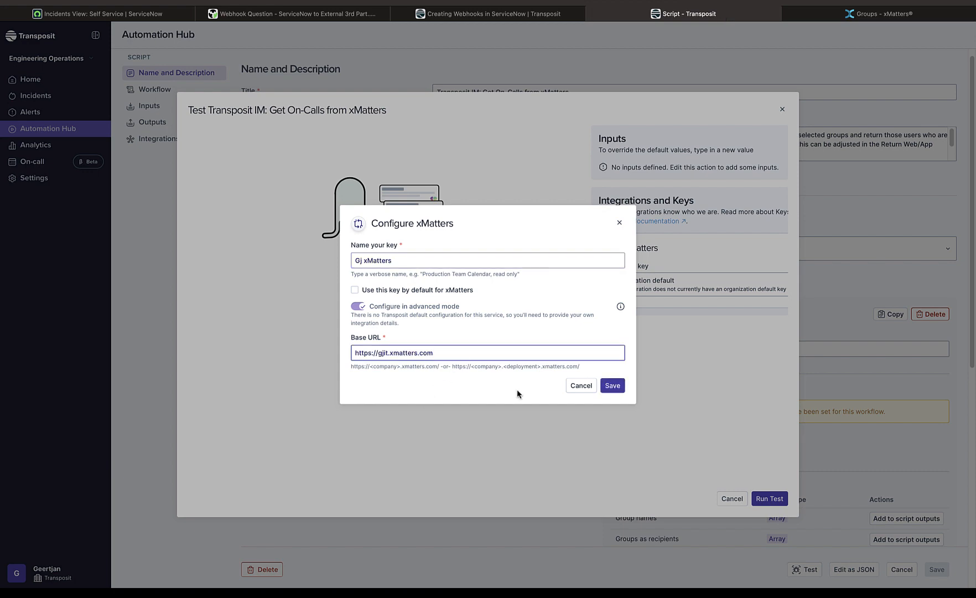
pyautogui.click(618, 390)
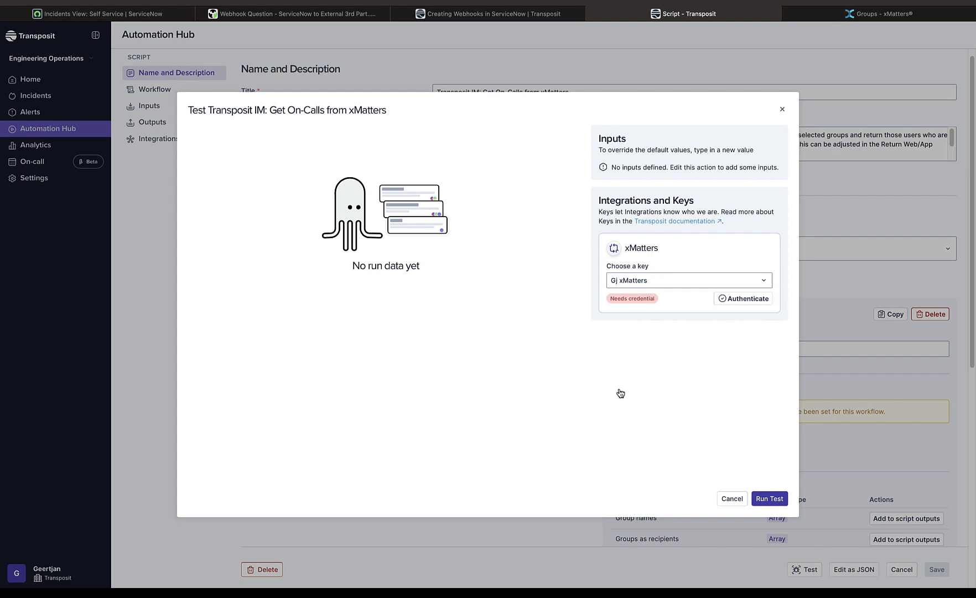
pyautogui.click(725, 298)
pyautogui.click(617, 362)
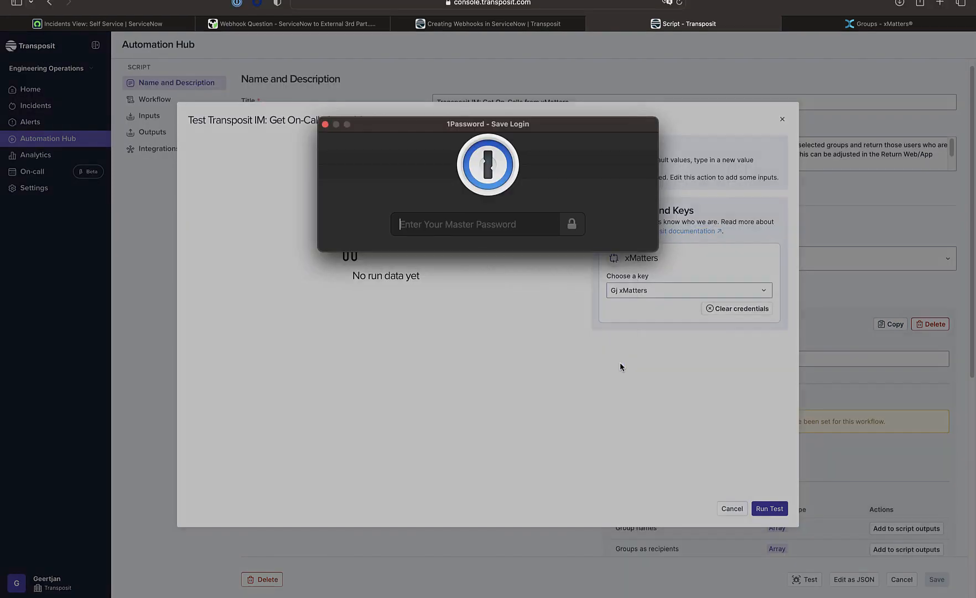
# Run the script test with the on-call group selected and examine its output
pyautogui.click(770, 499)
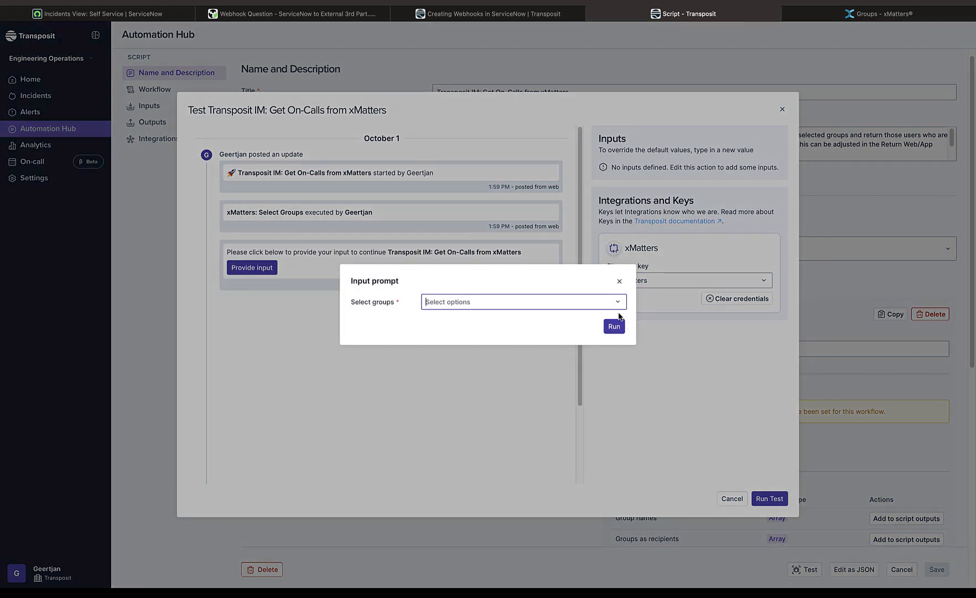
pyautogui.click(619, 305)
pyautogui.click(617, 320)
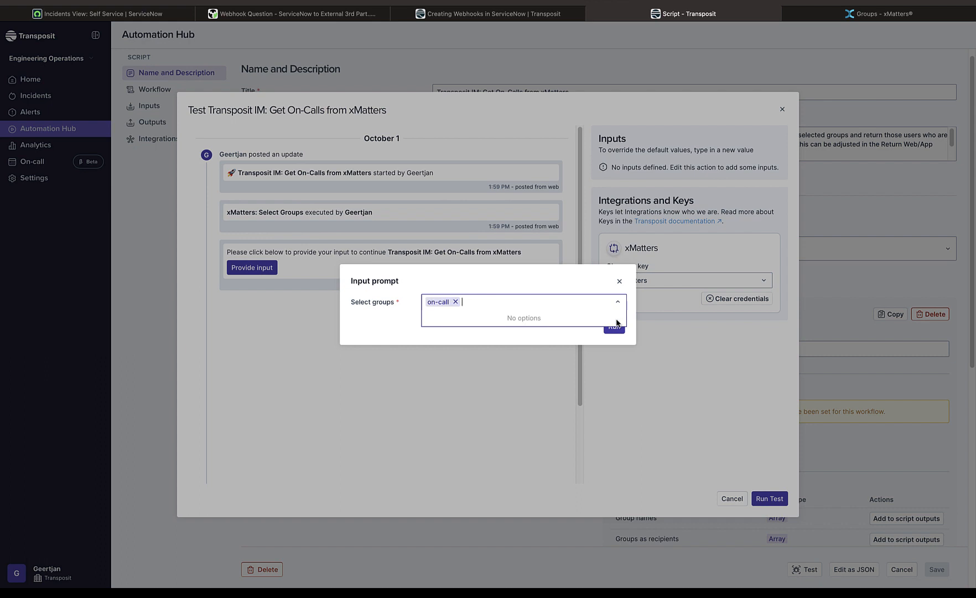
pyautogui.click(613, 334)
pyautogui.click(615, 331)
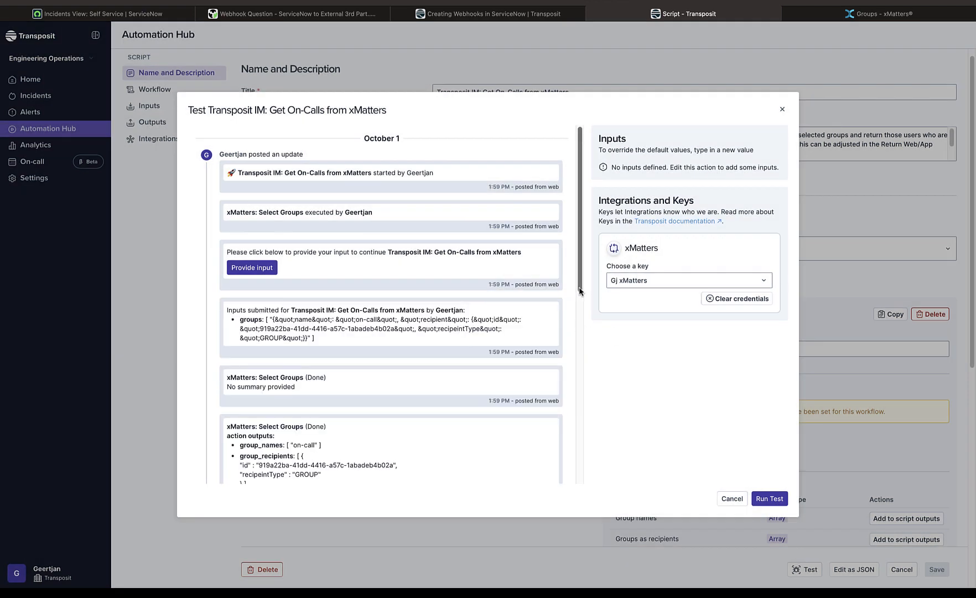
pyautogui.scroll(-2, 578, 304)
pyautogui.scroll(-5, 577, 312)
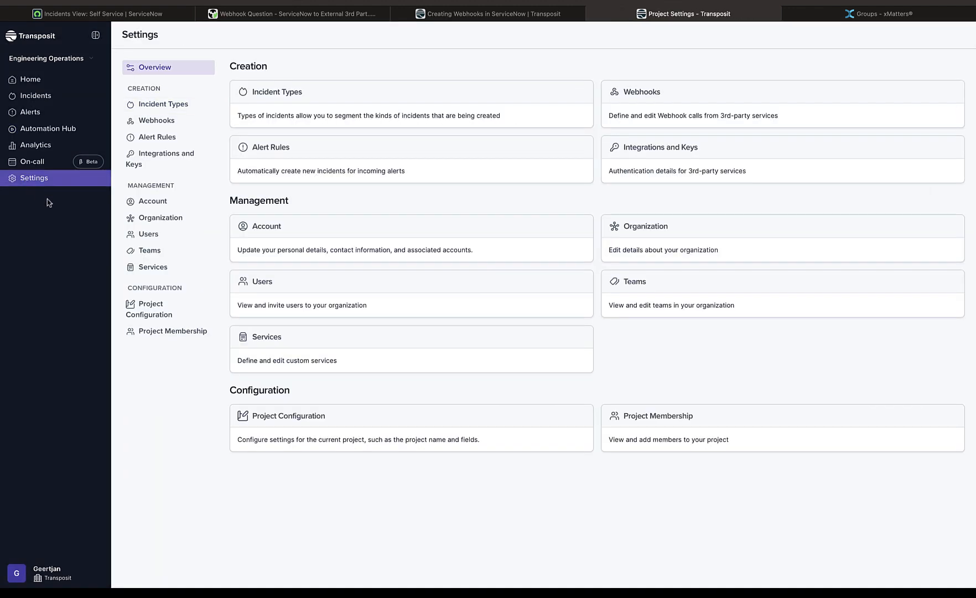
# Create a new incident type named "ServiceNow High Priority Incident Type" in the project settings
pyautogui.click(154, 110)
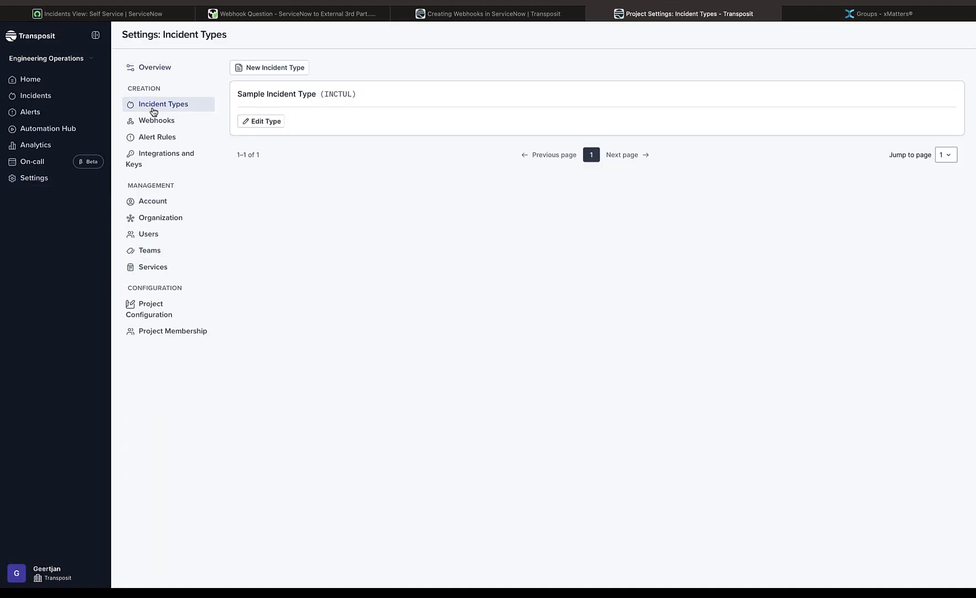
pyautogui.click(295, 68)
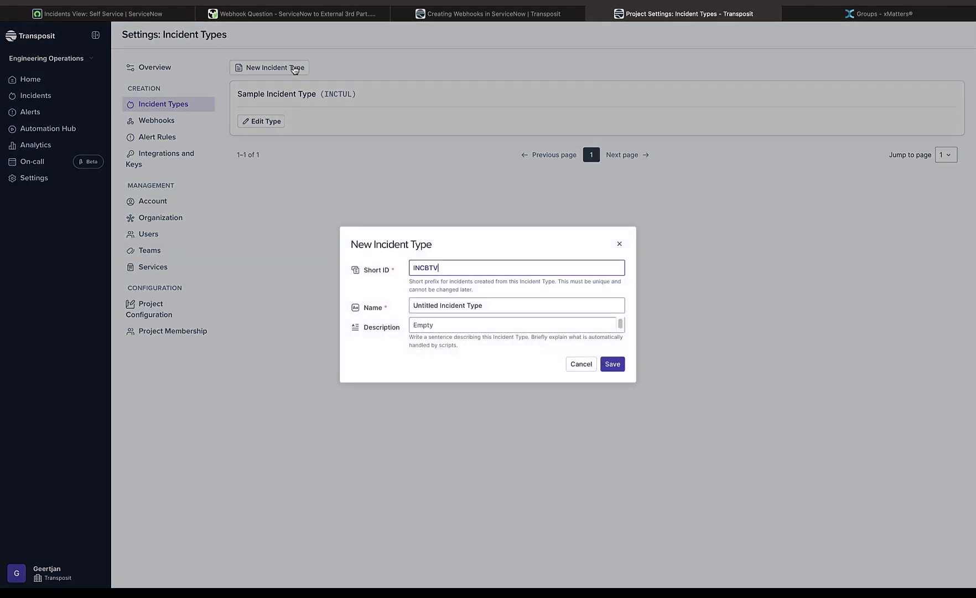
pyautogui.doubleClick(415, 305)
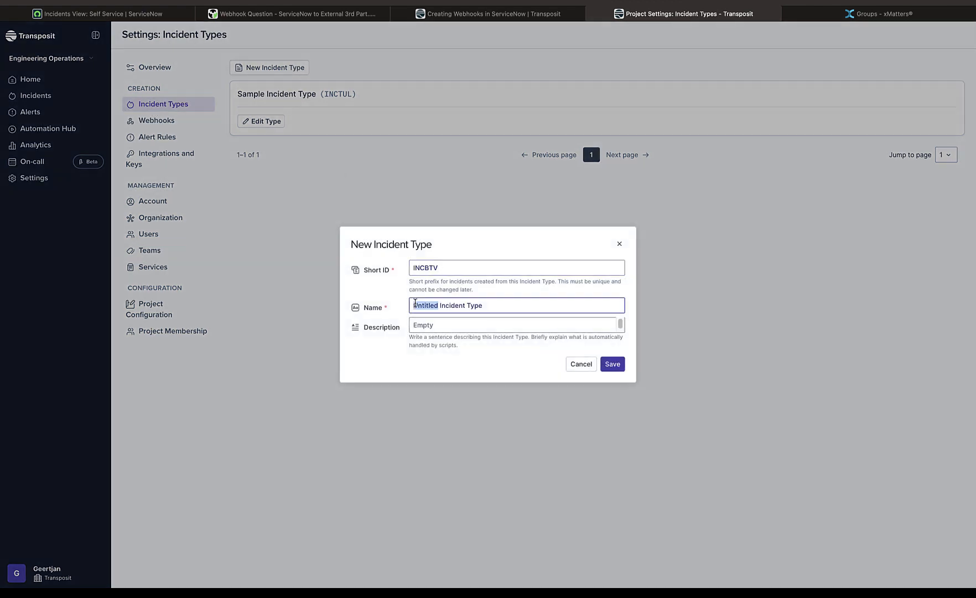
pyautogui.write('ServiceNow High Priority')
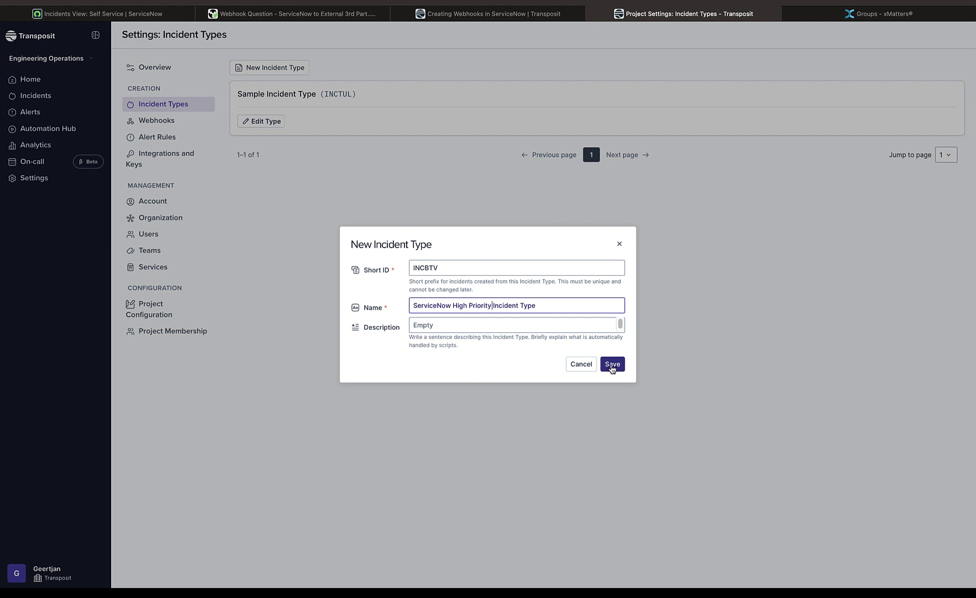
pyautogui.click(612, 365)
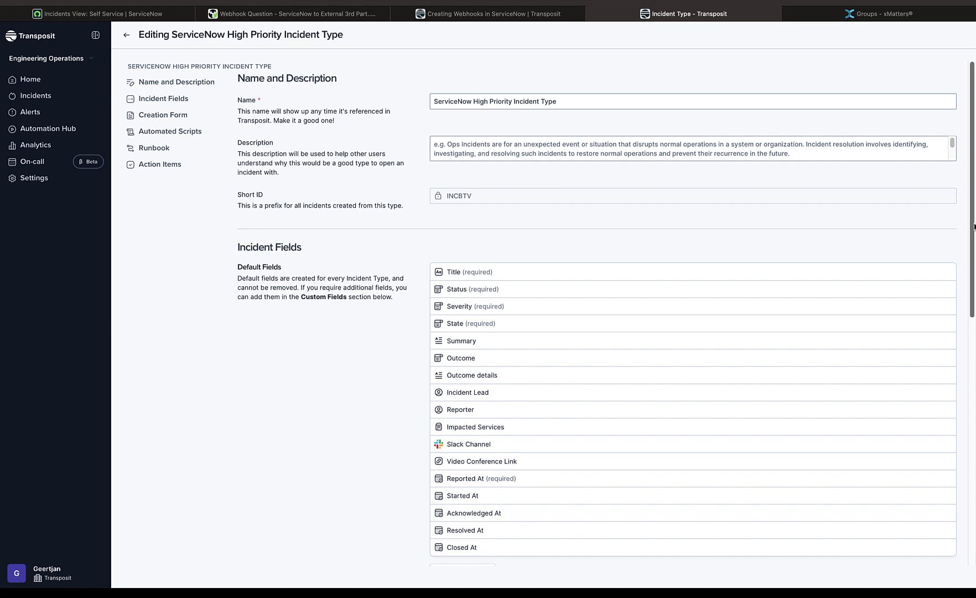
# Choose the script "Transposit IM: Get On-Calls from xMatters" as an automated script triggered when a ServiceNow High Priority Incident Type incident is created
pyautogui.moveTo(974, 227); pyautogui.dragTo(974, 477)
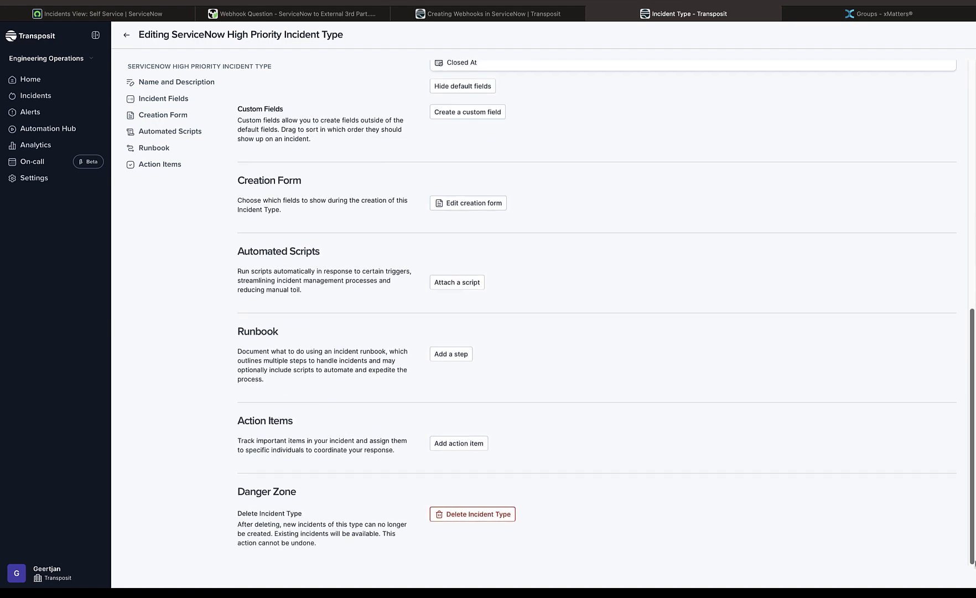
pyautogui.click(457, 282)
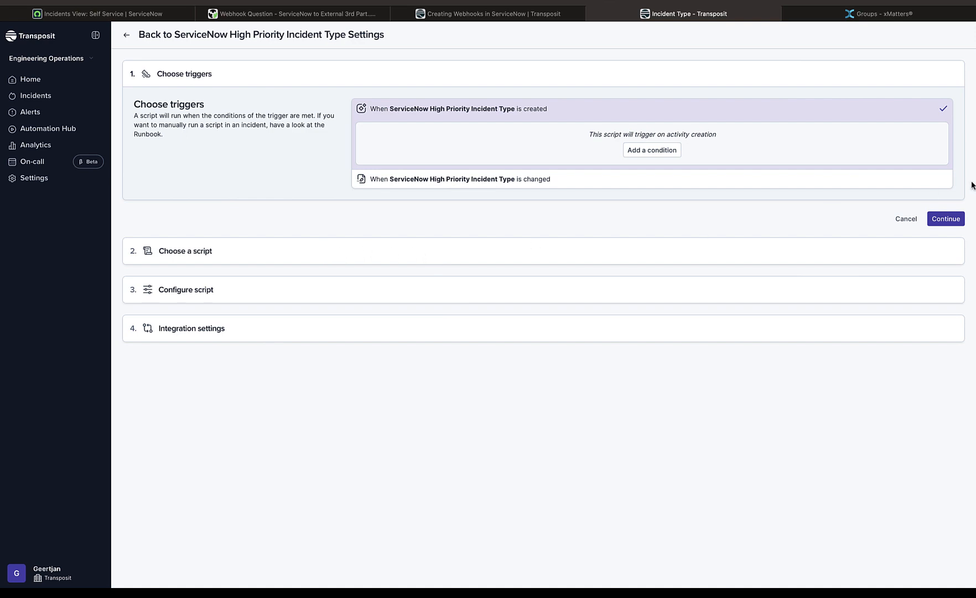
pyautogui.click(947, 219)
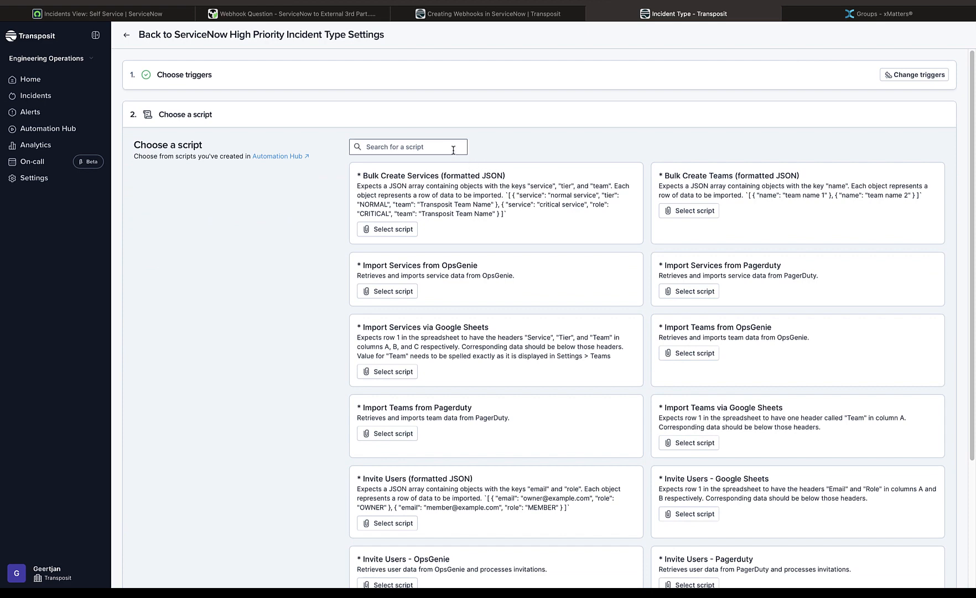
pyautogui.click(453, 148)
pyautogui.write('xm')
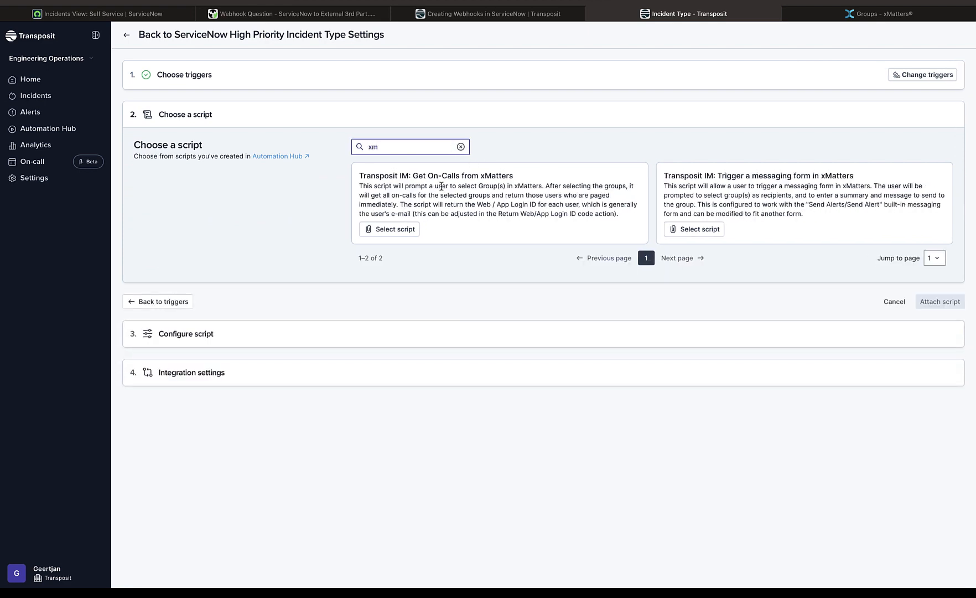
pyautogui.click(441, 193)
pyautogui.click(393, 228)
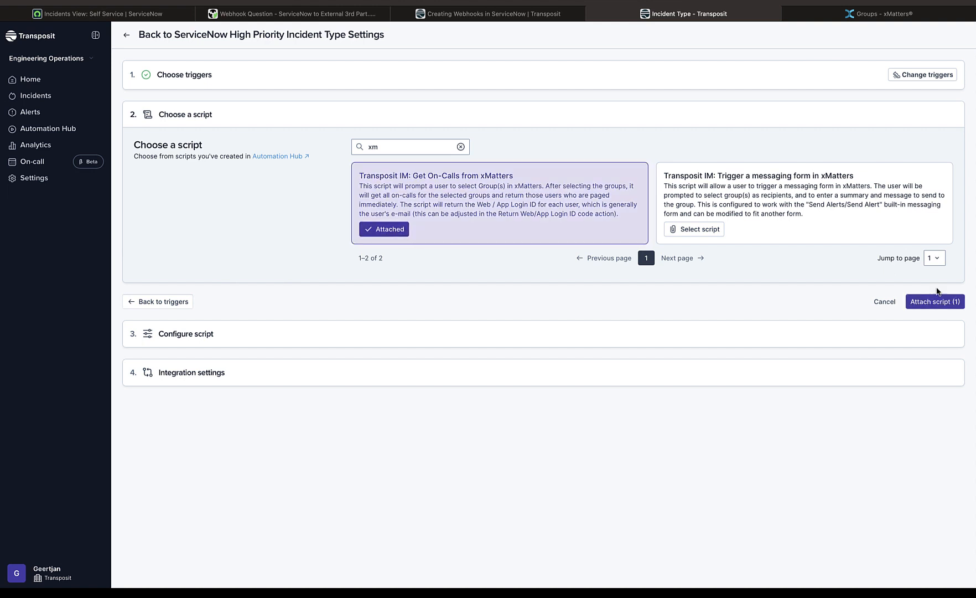
pyautogui.click(934, 302)
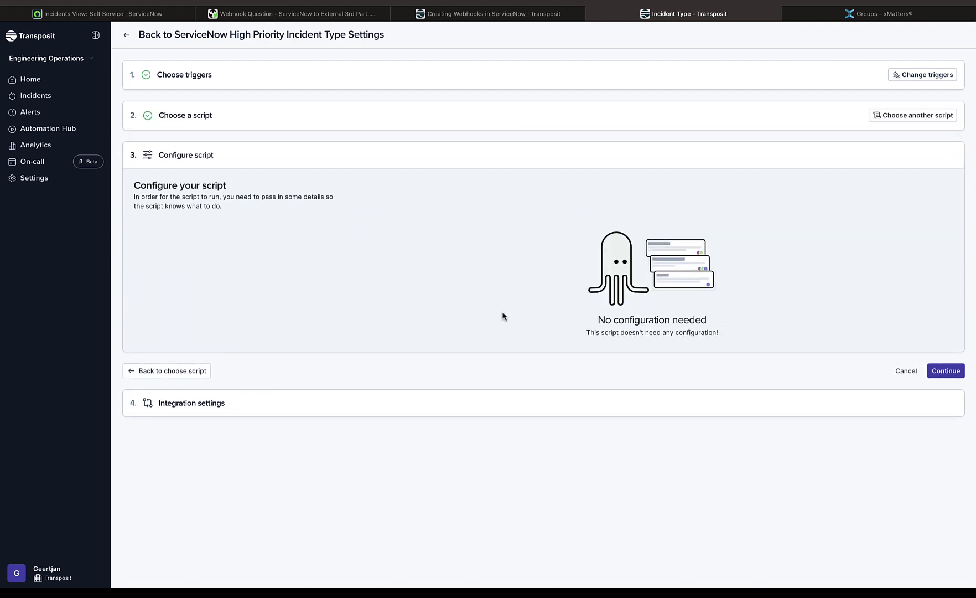
# Accept the script's configuration and attach it to the incident type using the existing xMatters key
pyautogui.click(946, 372)
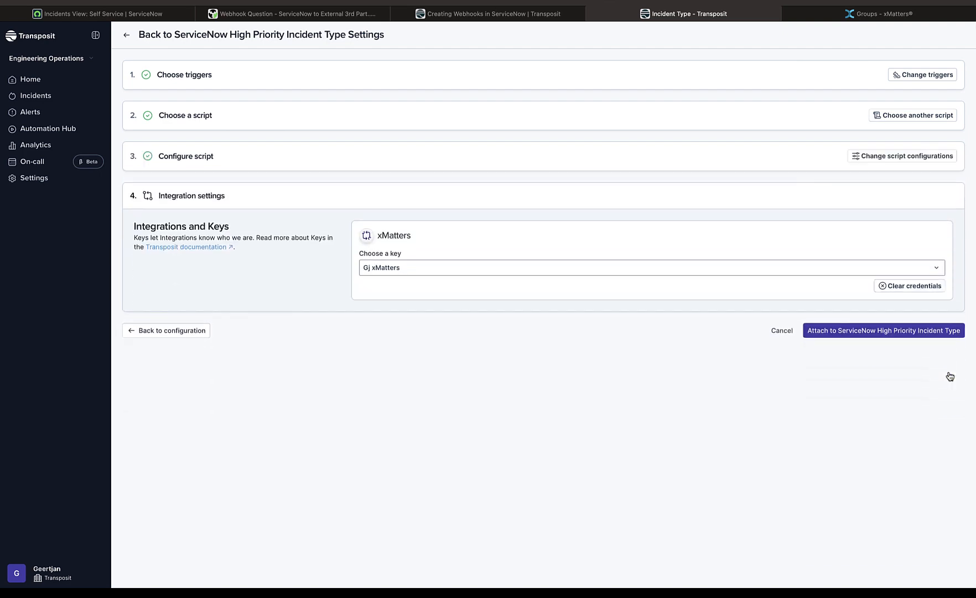
pyautogui.click(897, 331)
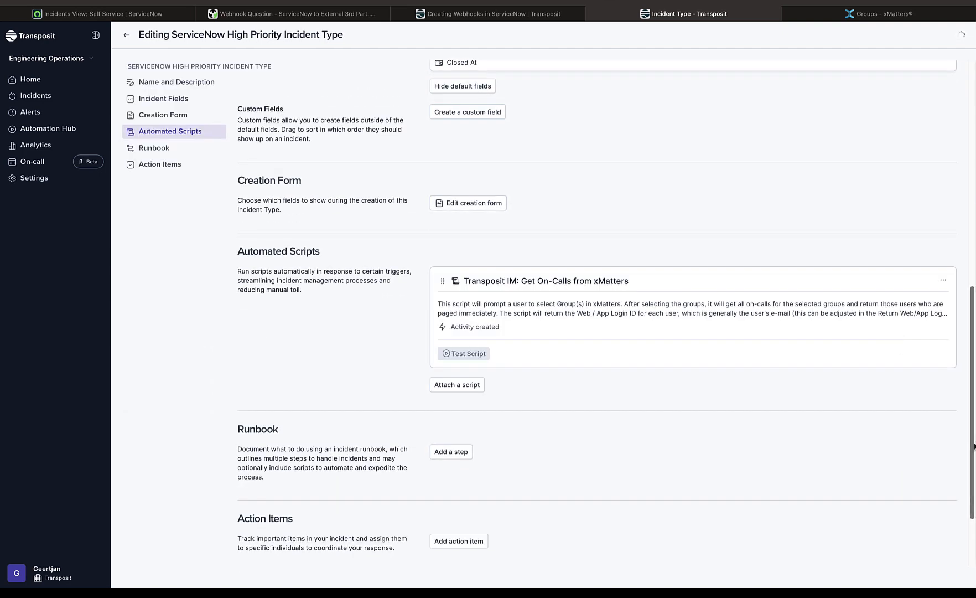
pyautogui.moveTo(975, 443); pyautogui.dragTo(974, 400)
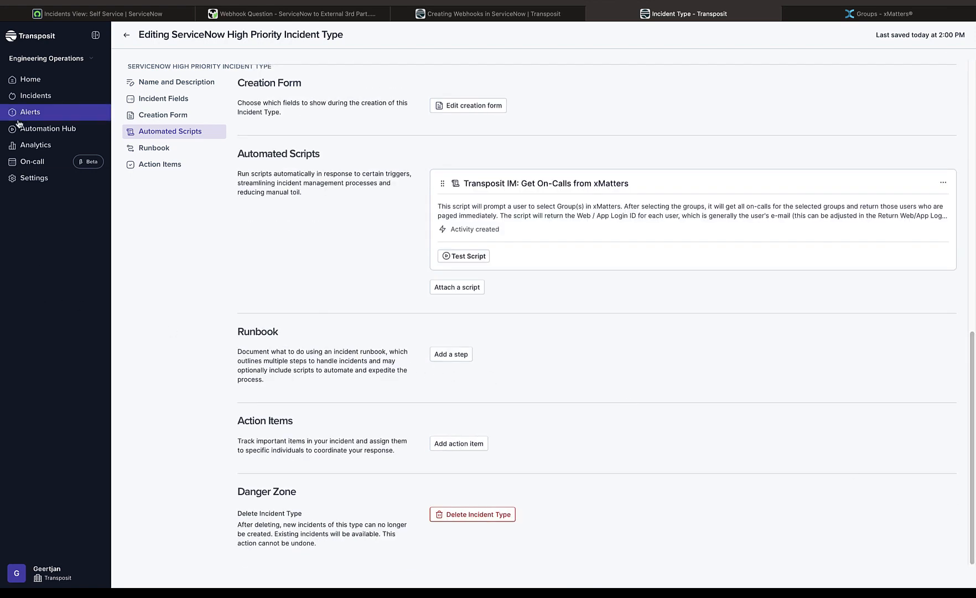
# Add a new alert rule for the ServiceNow Incident Webhook with the condition Priority Equals P1 - Critical
pyautogui.click(33, 178)
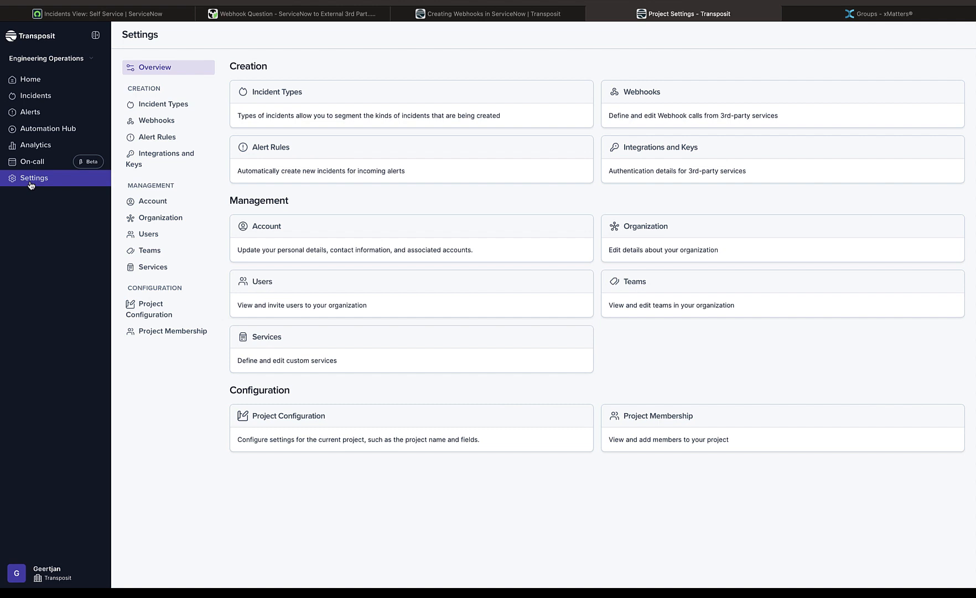
pyautogui.click(161, 138)
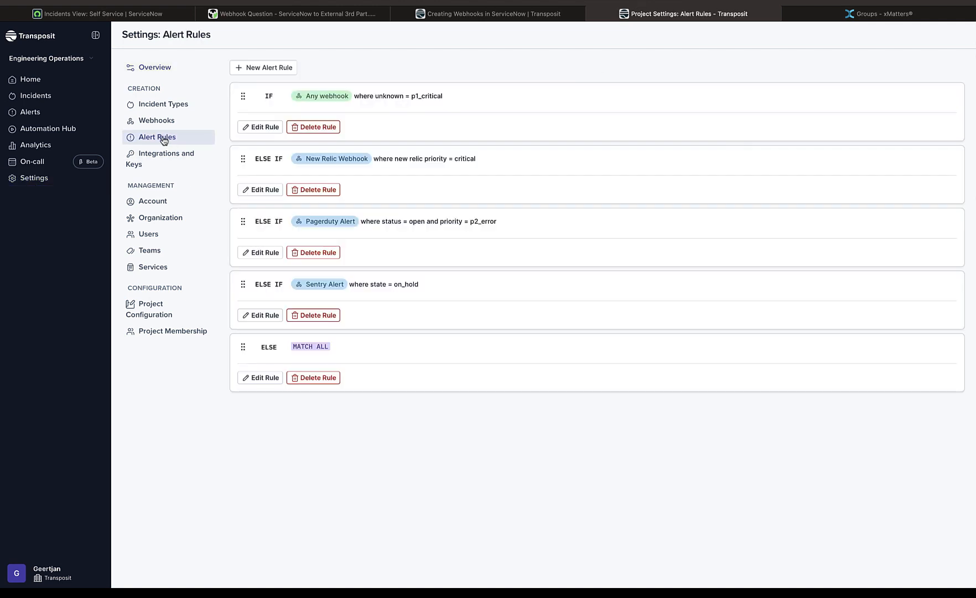
pyautogui.click(274, 70)
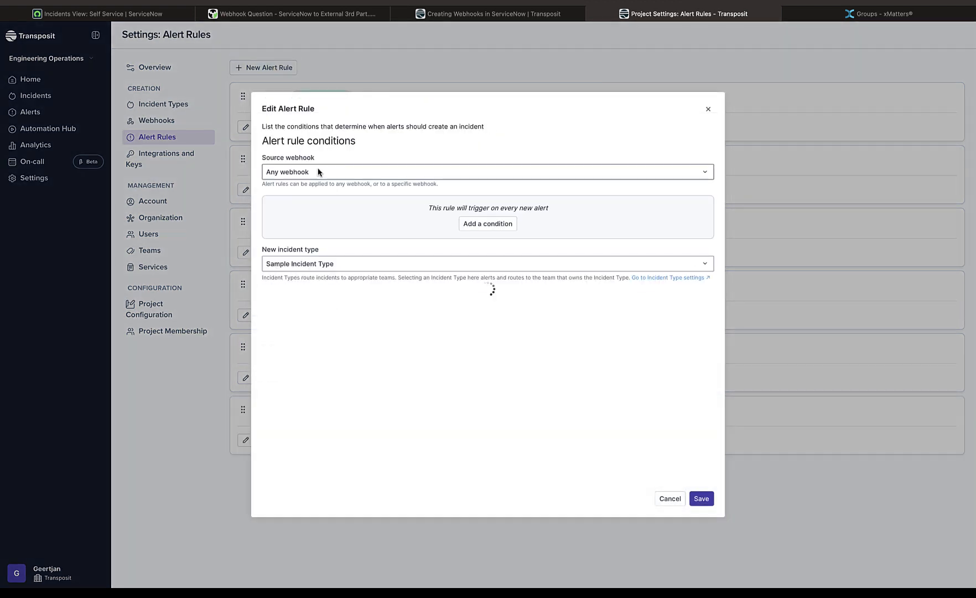
pyautogui.click(312, 173)
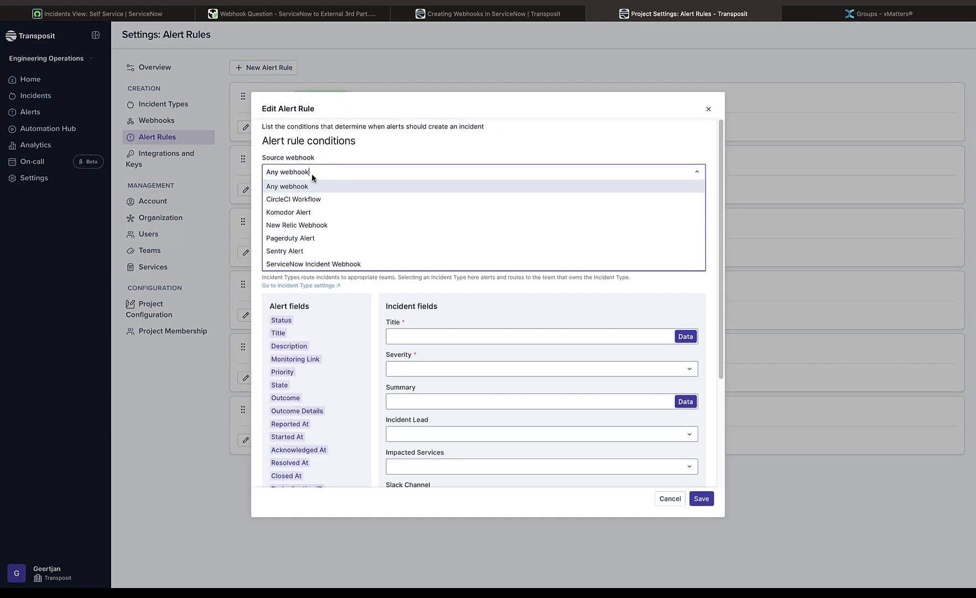
pyautogui.click(318, 264)
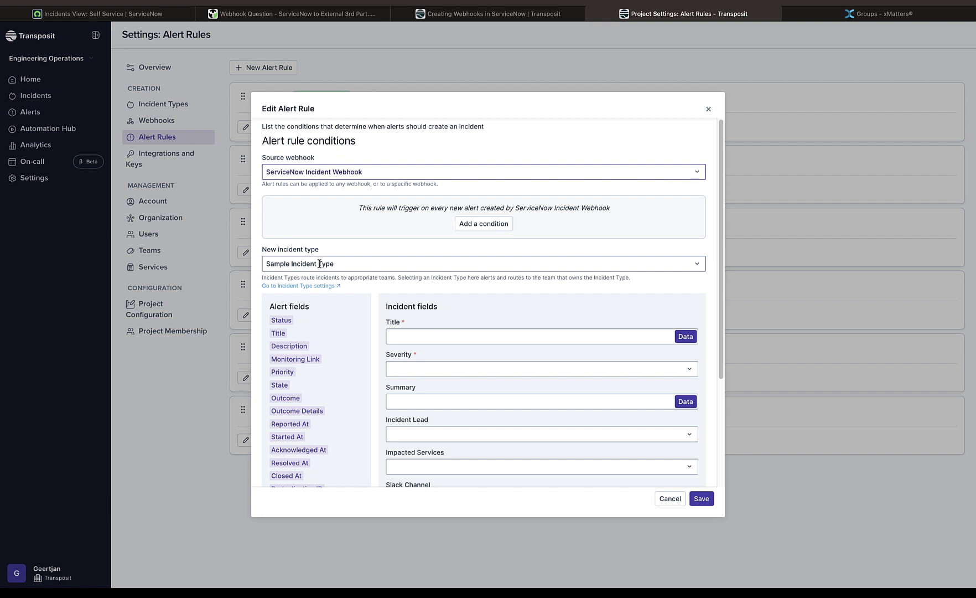
pyautogui.click(486, 225)
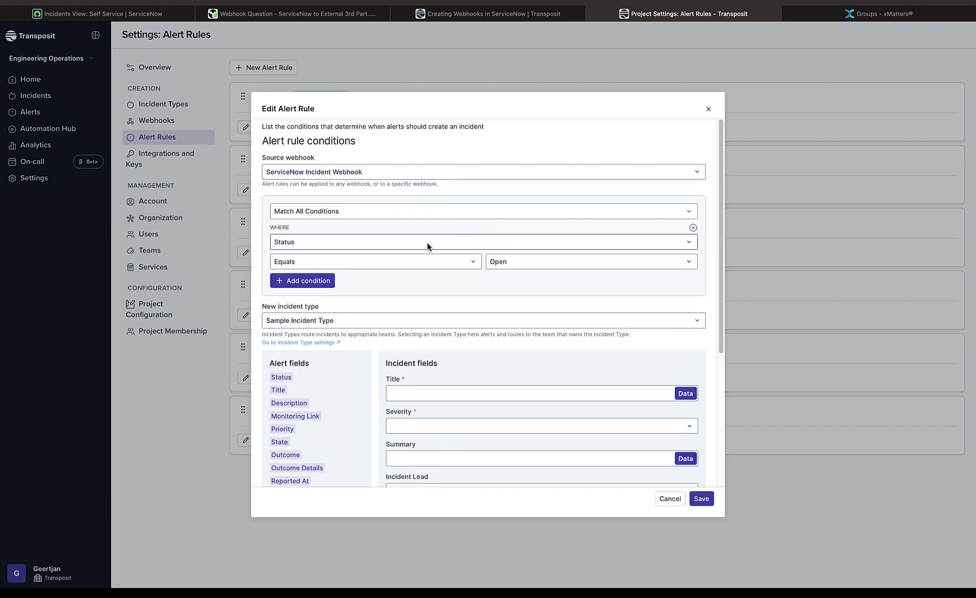
pyautogui.click(397, 247)
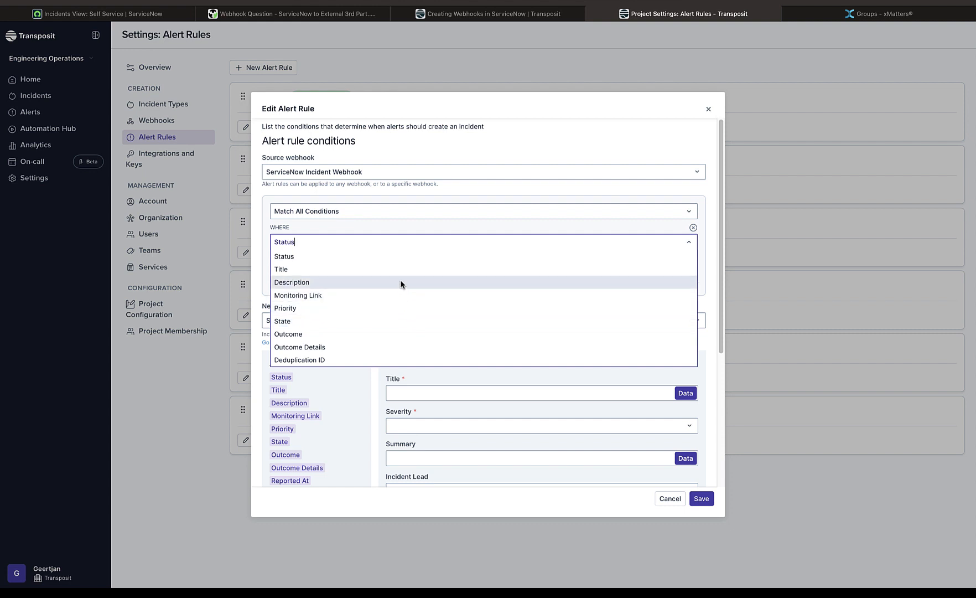
pyautogui.click(400, 307)
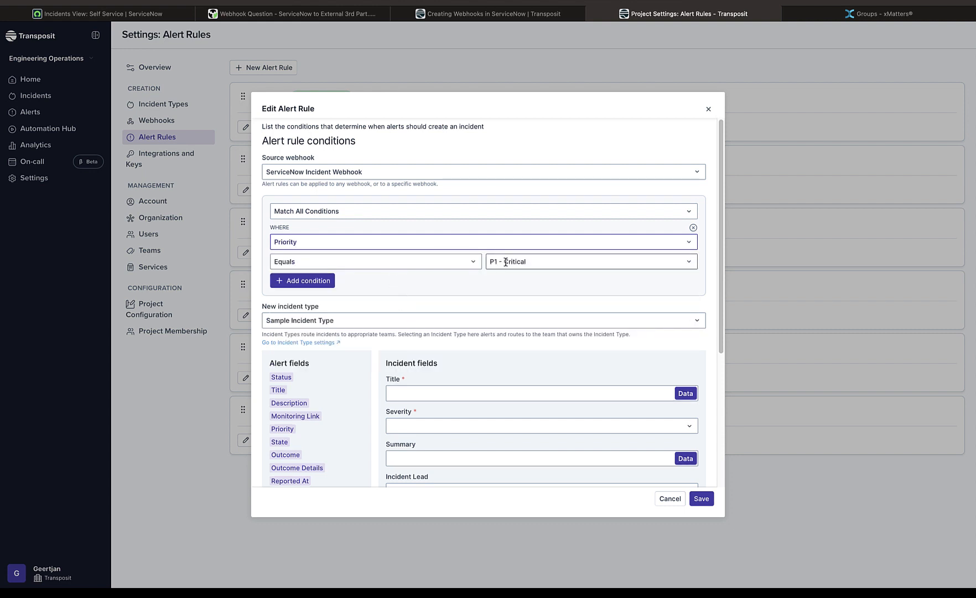
# Set the rule's incident type to ServiceNow High Priority Incident Type, Title to the alert's Title and severity to SEV0: Critical, save it and rank it first
pyautogui.click(341, 320)
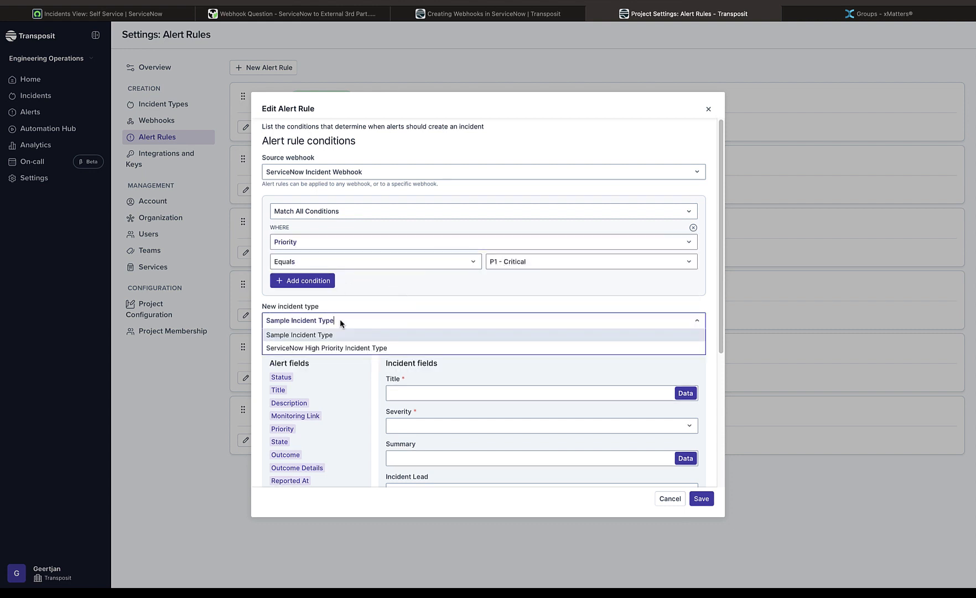
pyautogui.click(343, 345)
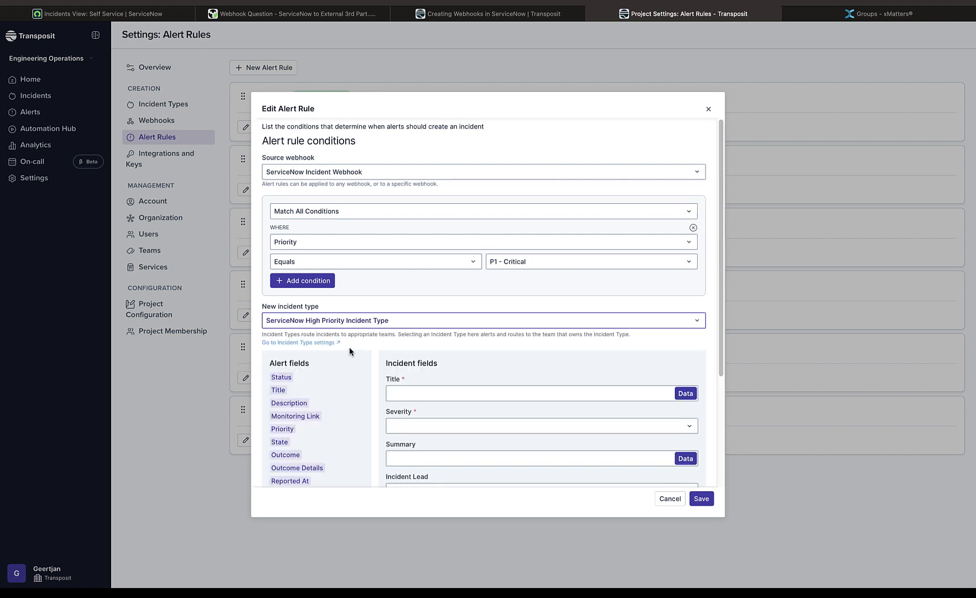
pyautogui.moveTo(279, 390); pyautogui.dragTo(418, 394)
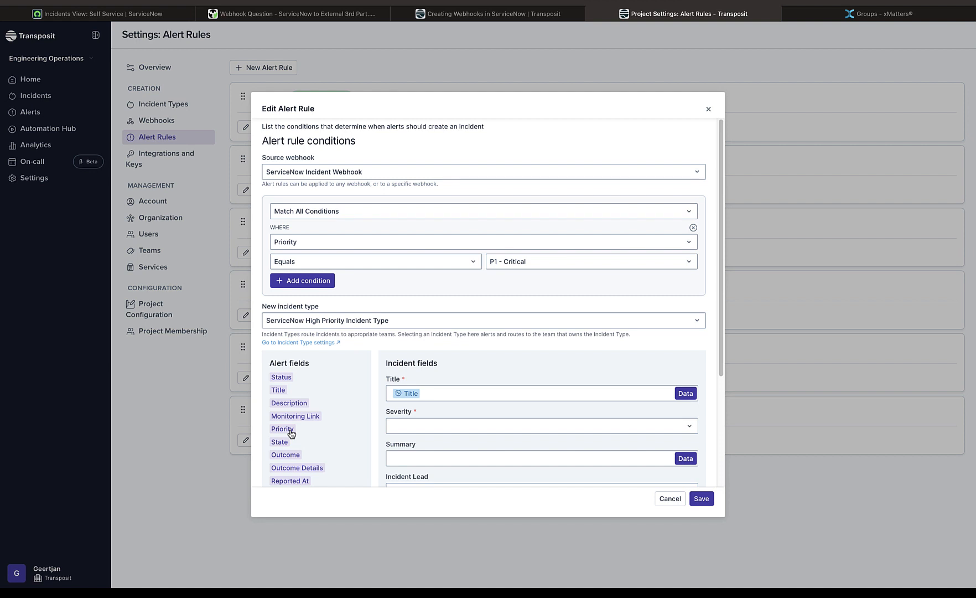
pyautogui.click(437, 420)
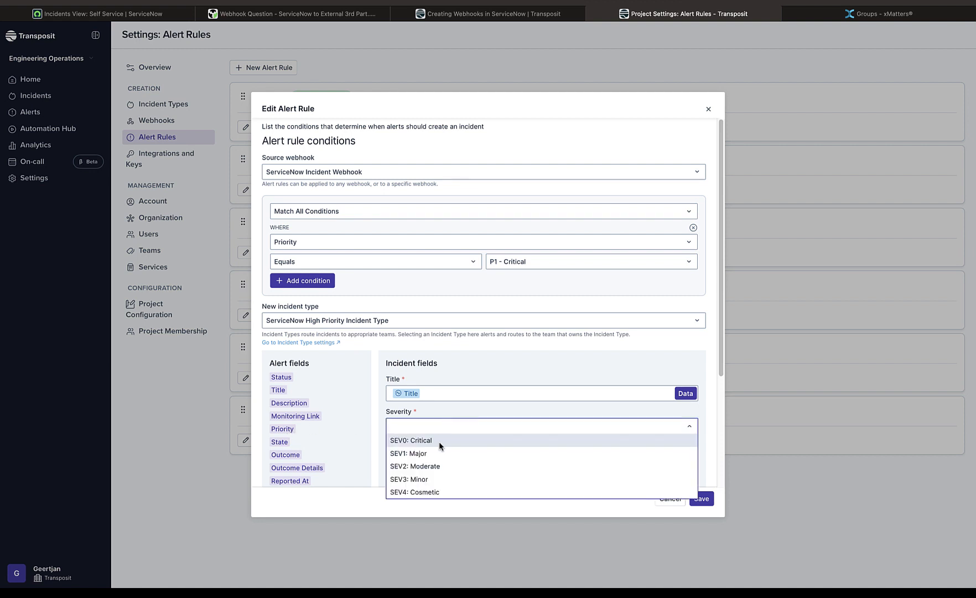
pyautogui.click(438, 440)
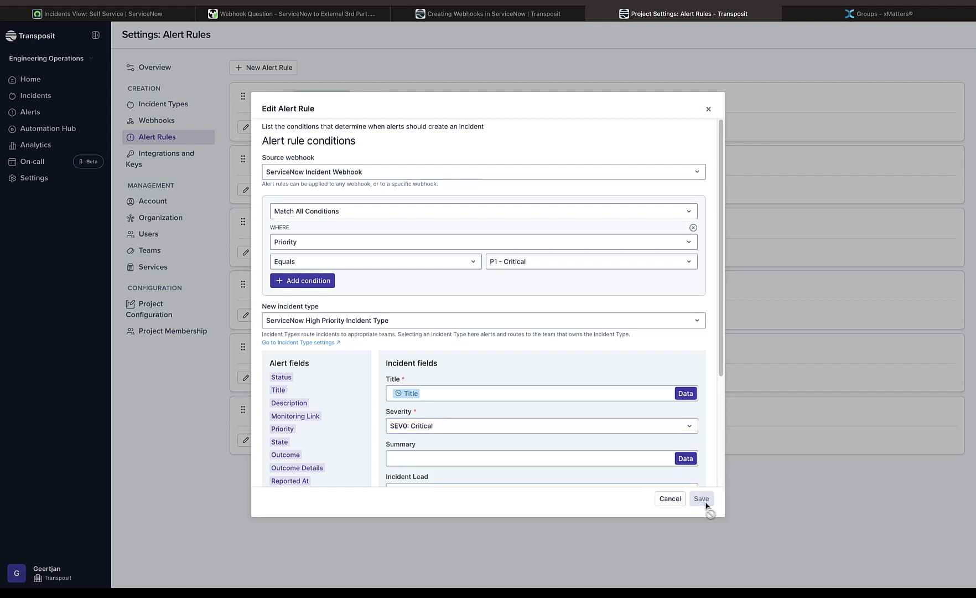
pyautogui.click(701, 498)
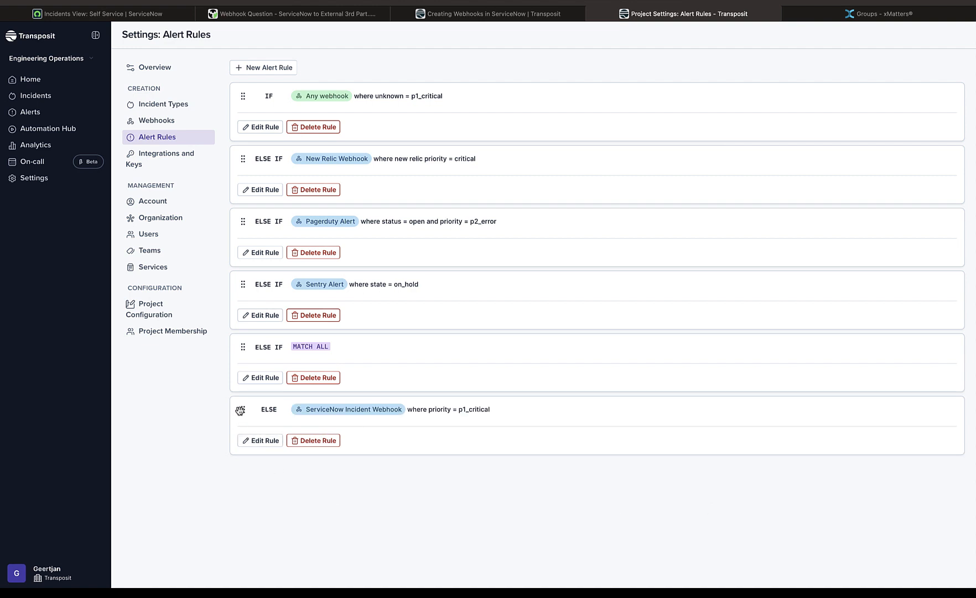
pyautogui.moveTo(240, 410); pyautogui.dragTo(246, 73)
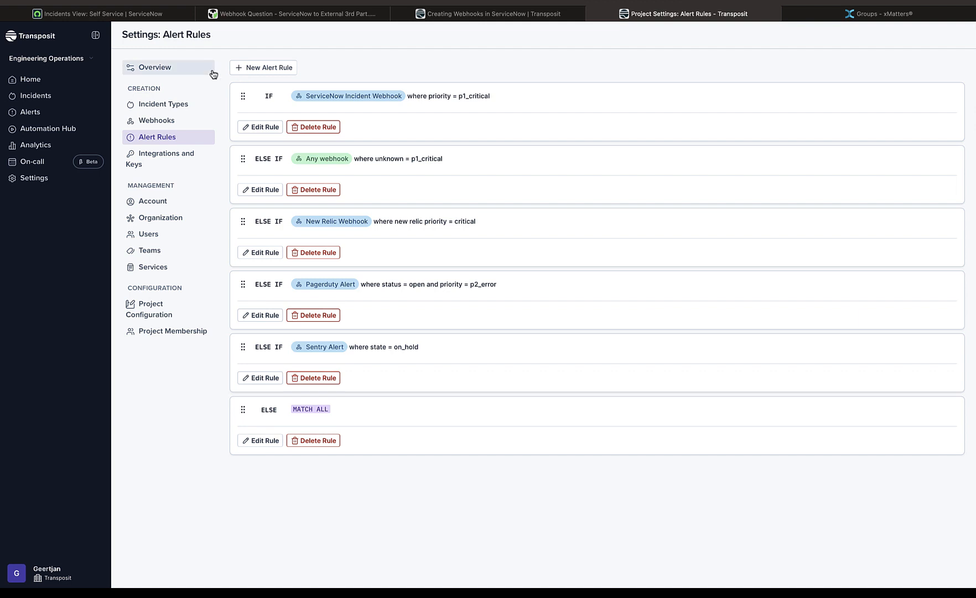
# Switch to ServiceNow and submit a new incident described as "hello once more from ServiceNow to Transposit" with urgency 1 - High
pyautogui.click(87, 16)
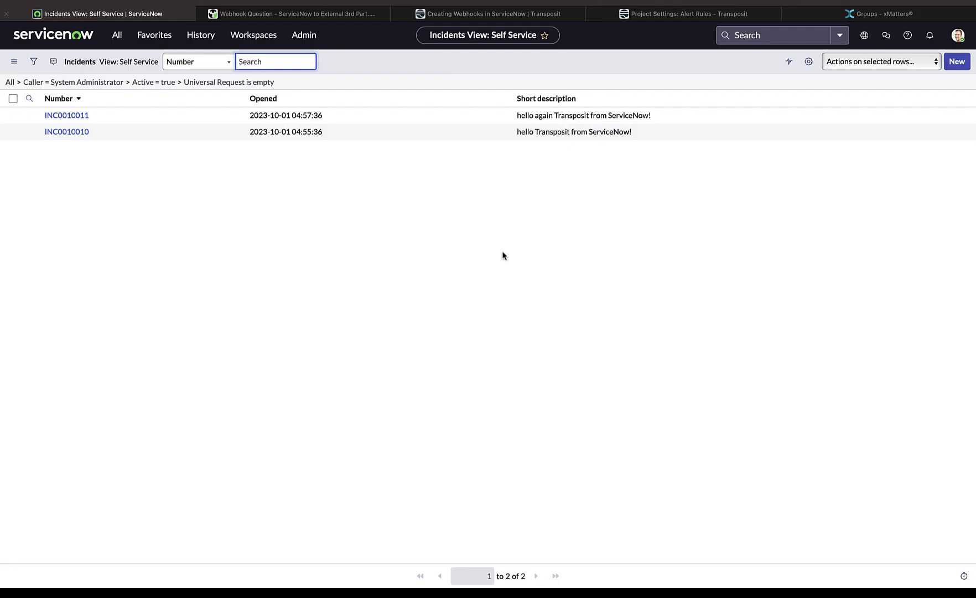
pyautogui.click(953, 65)
pyautogui.click(316, 174)
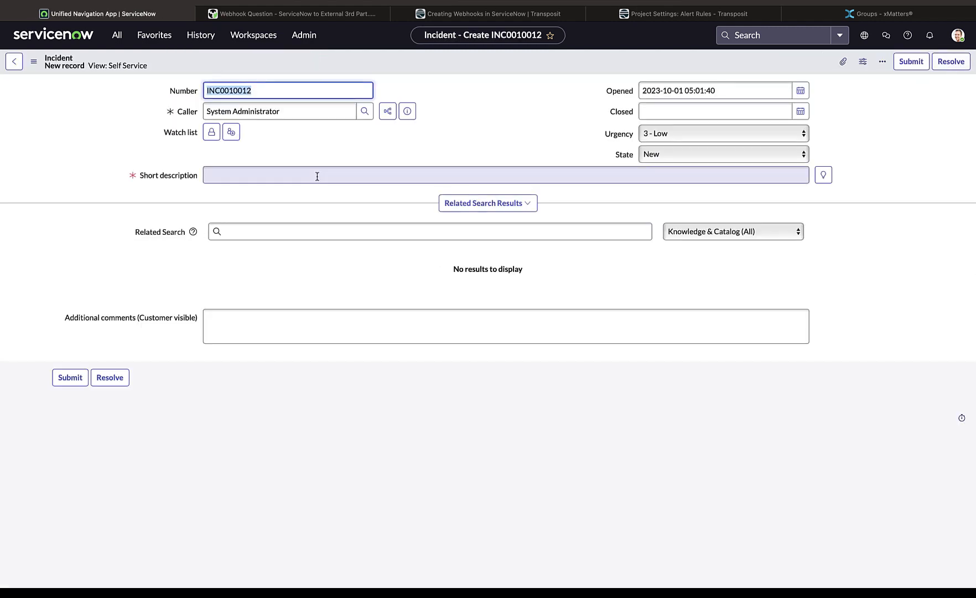
pyautogui.write('hello')
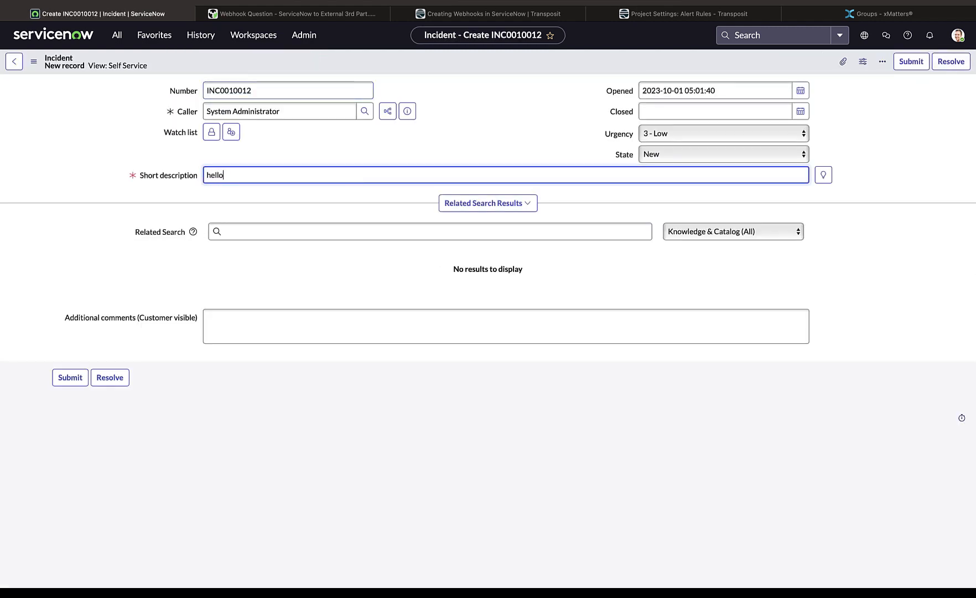
pyautogui.write(' once more from ServiceN')
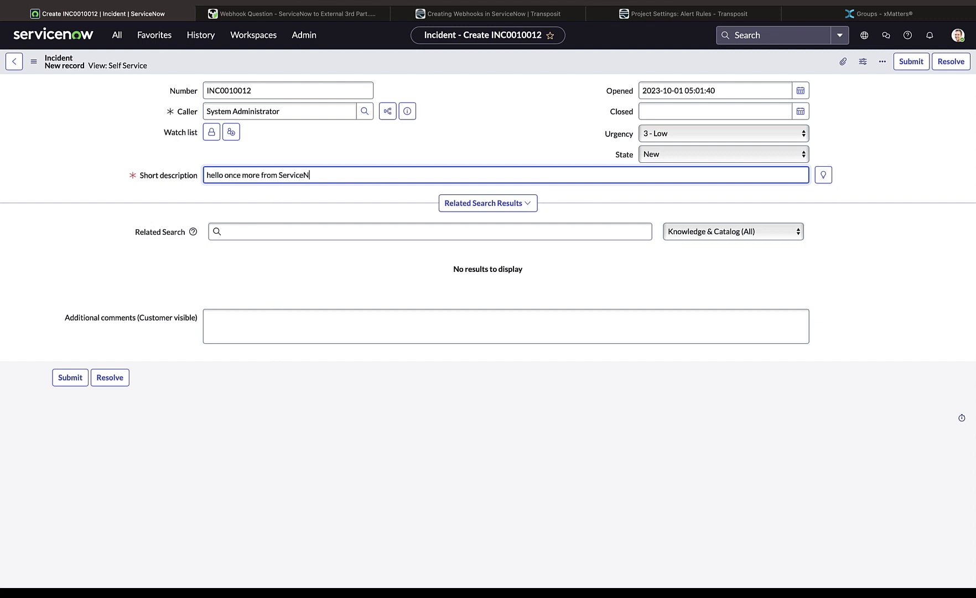
pyautogui.write('ow to Transposit')
pyautogui.click(697, 135)
pyautogui.click(837, 98)
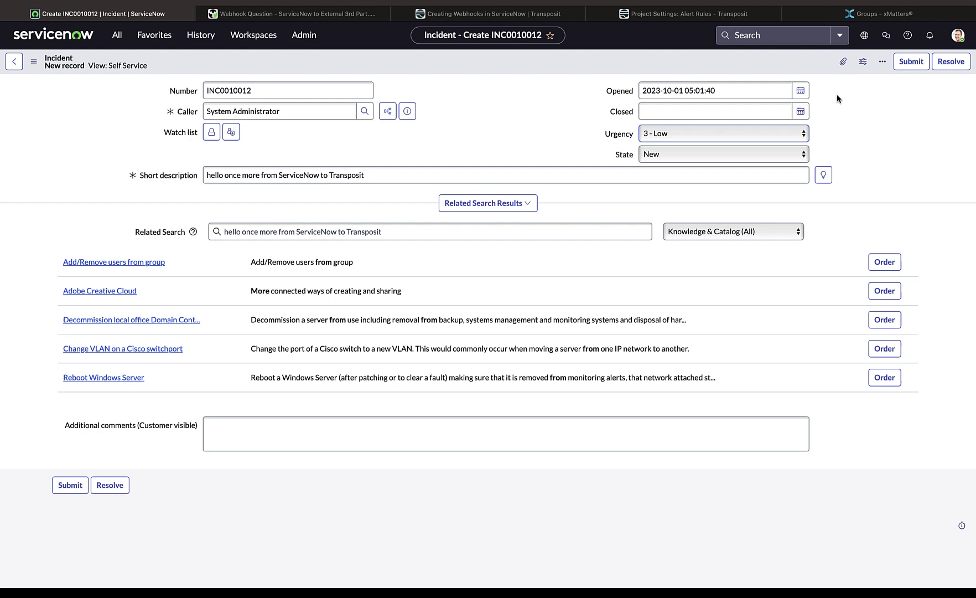
pyautogui.click(910, 62)
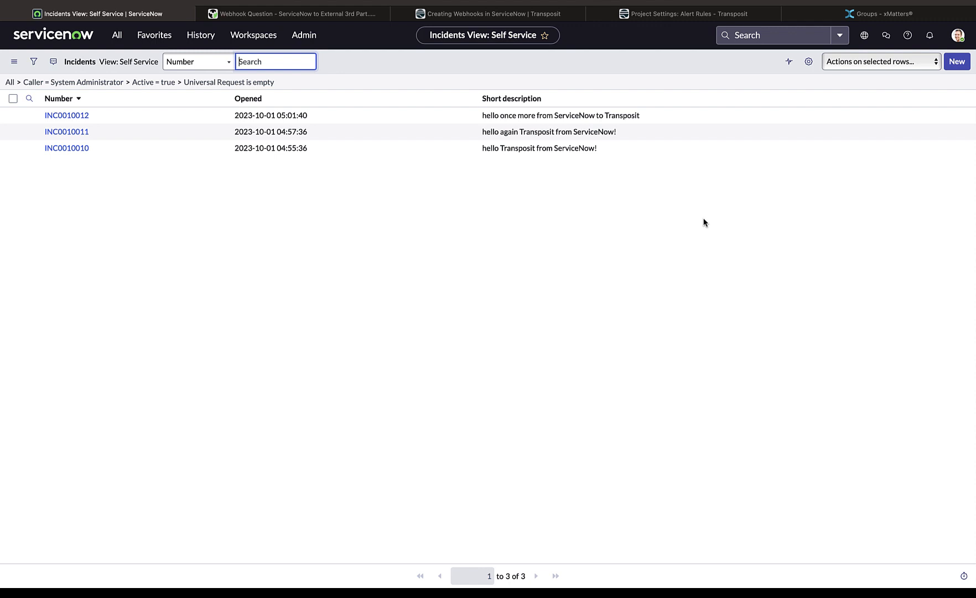
# Back in Transposit, open the incident "hello once more from ServiceNow to Transposit" and include all categories, with Scripts, in its timeline
pyautogui.click(667, 15)
pyautogui.click(37, 97)
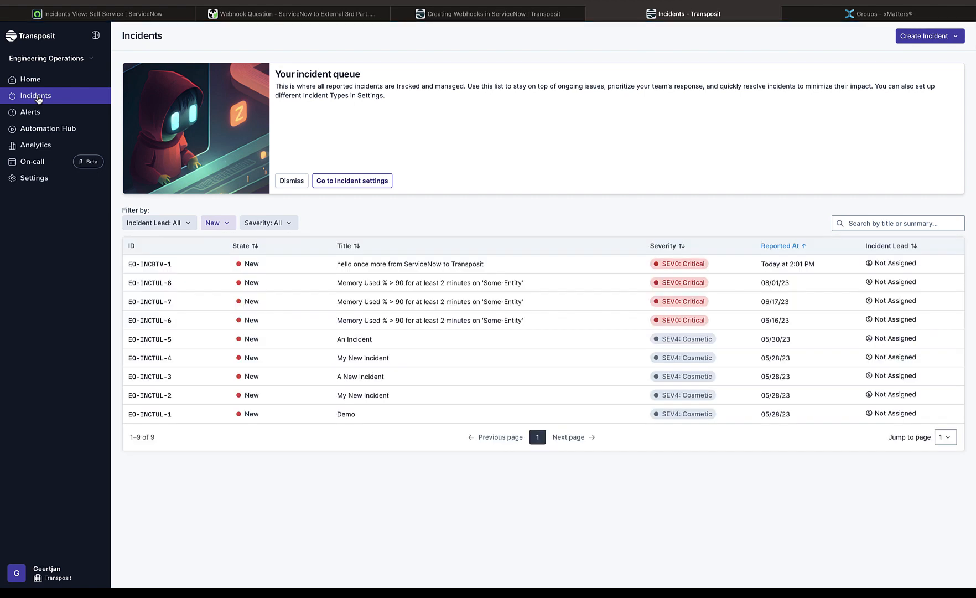
pyautogui.click(394, 265)
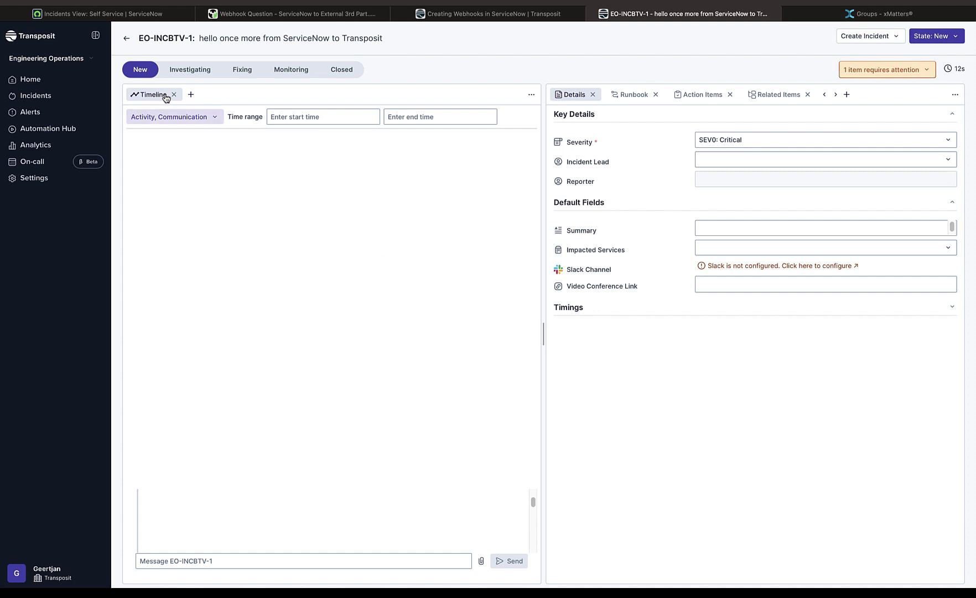
pyautogui.click(166, 117)
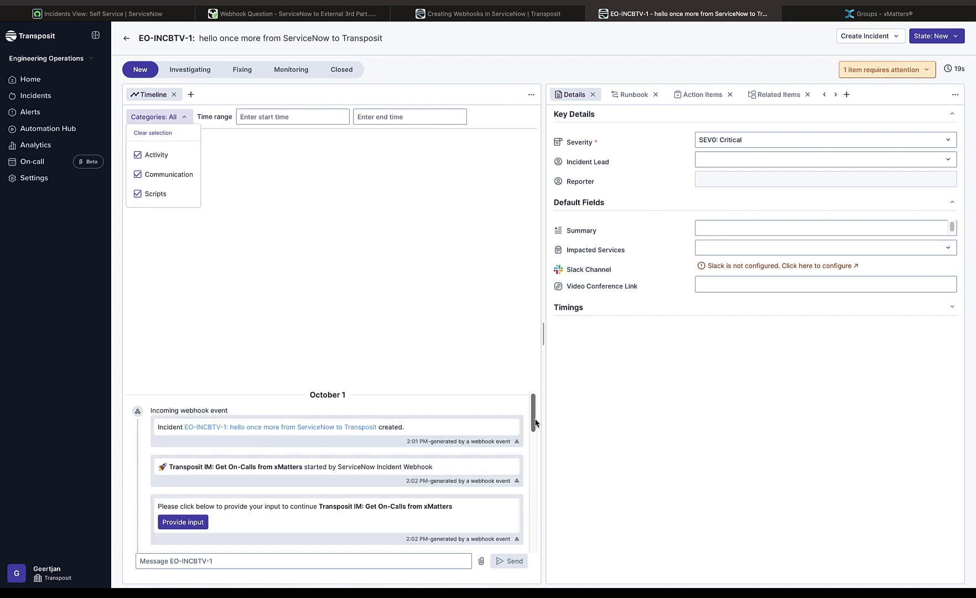
# Answer the incident's pending xMatters script prompt by selecting the on-call group and run the script
pyautogui.click(914, 71)
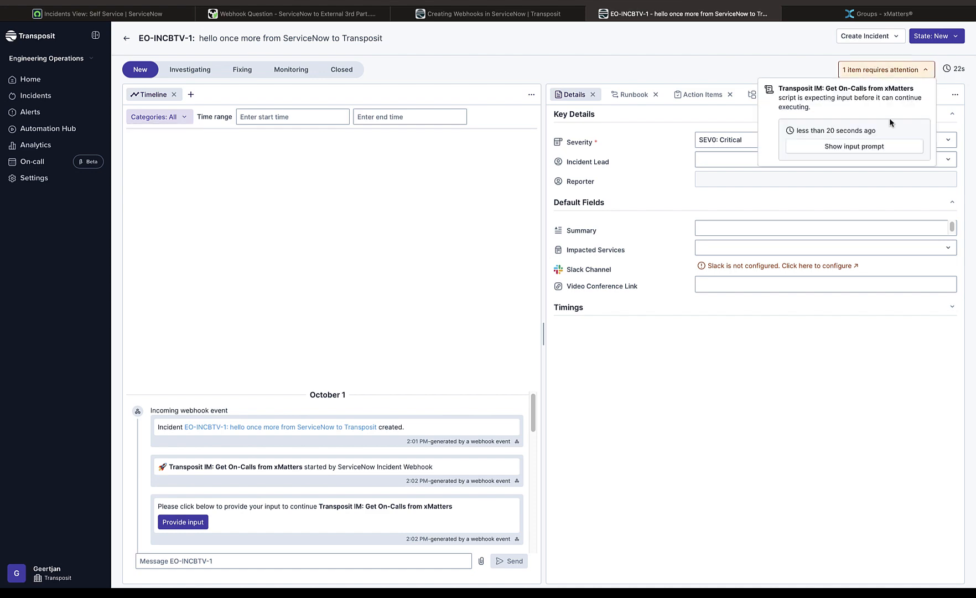
pyautogui.click(874, 148)
pyautogui.click(595, 302)
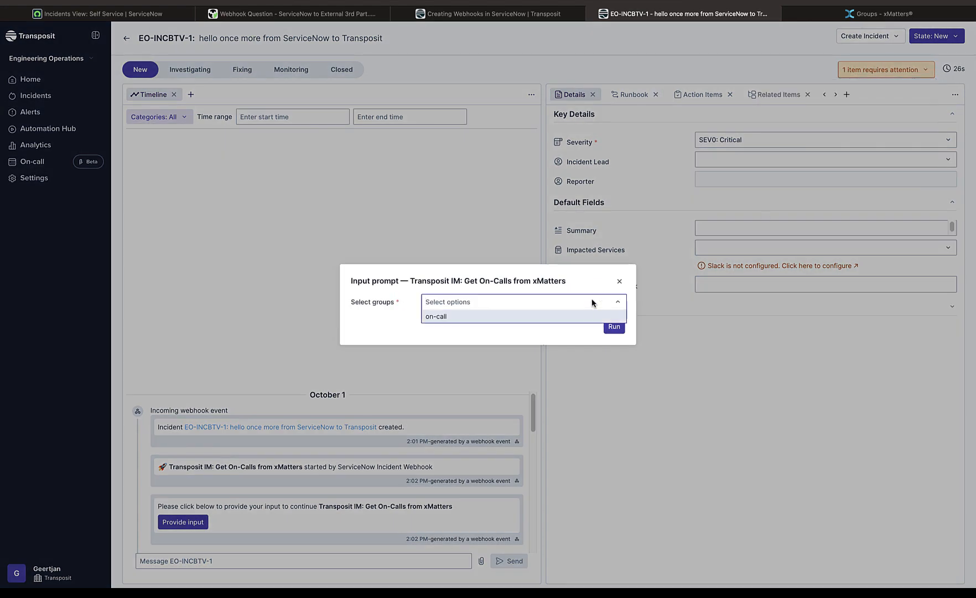
pyautogui.click(585, 313)
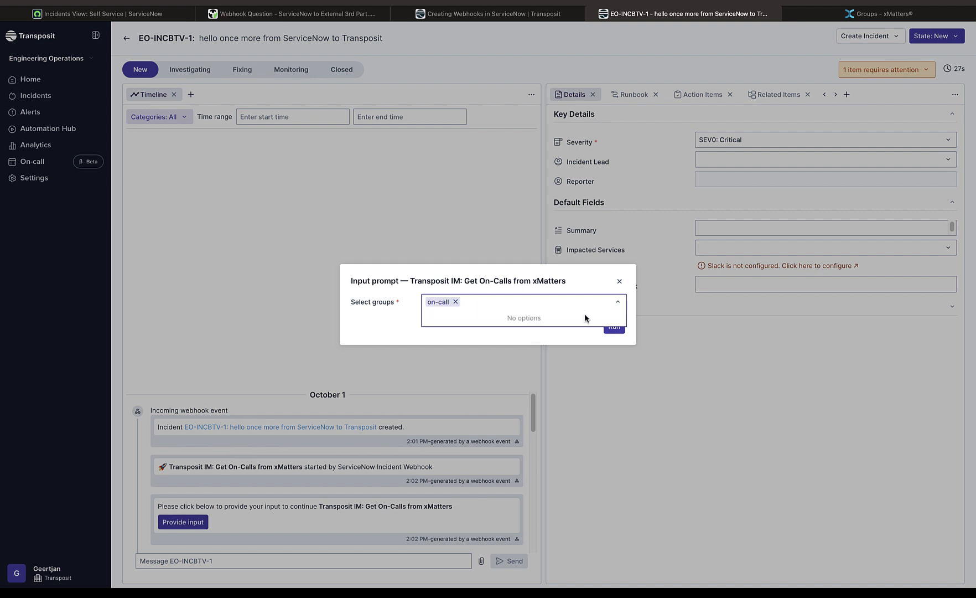
pyautogui.click(611, 330)
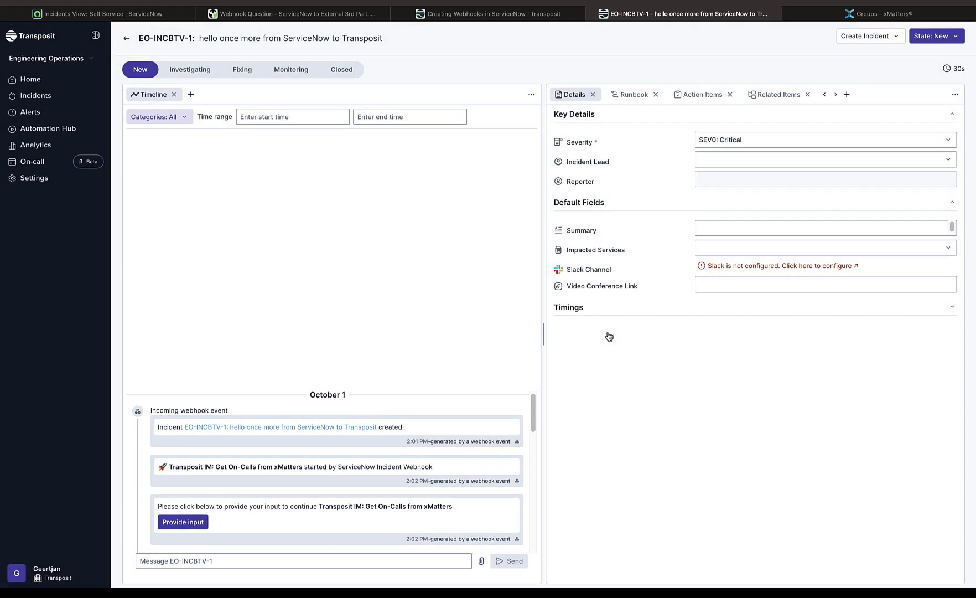